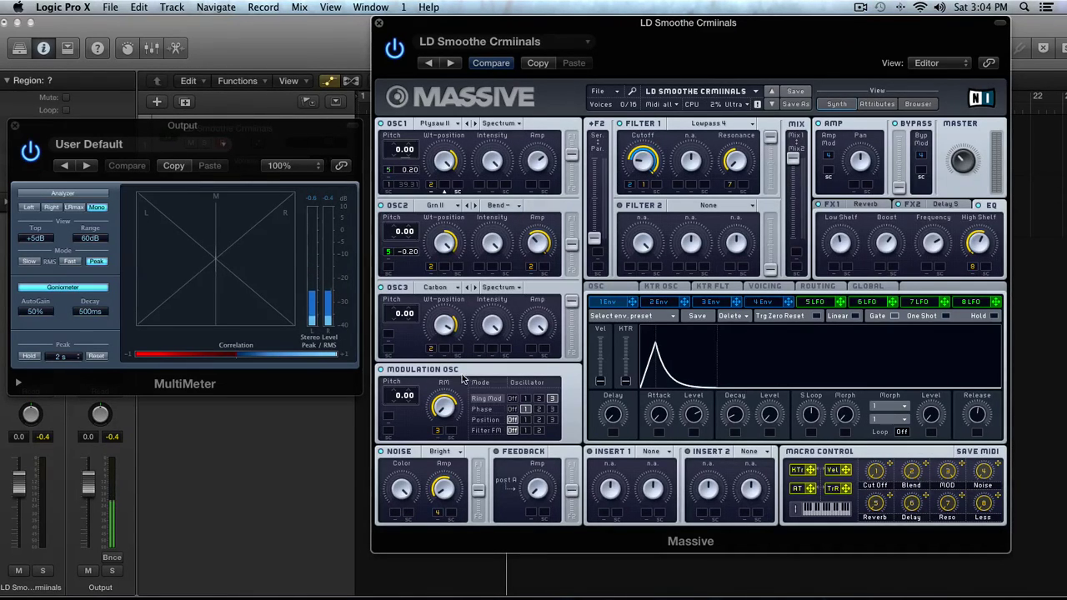
Pick Bright Noise from Massive's noise type list, reopening the list to confirm the choice.
{"action": "left_click", "coordinate": [440, 451]}
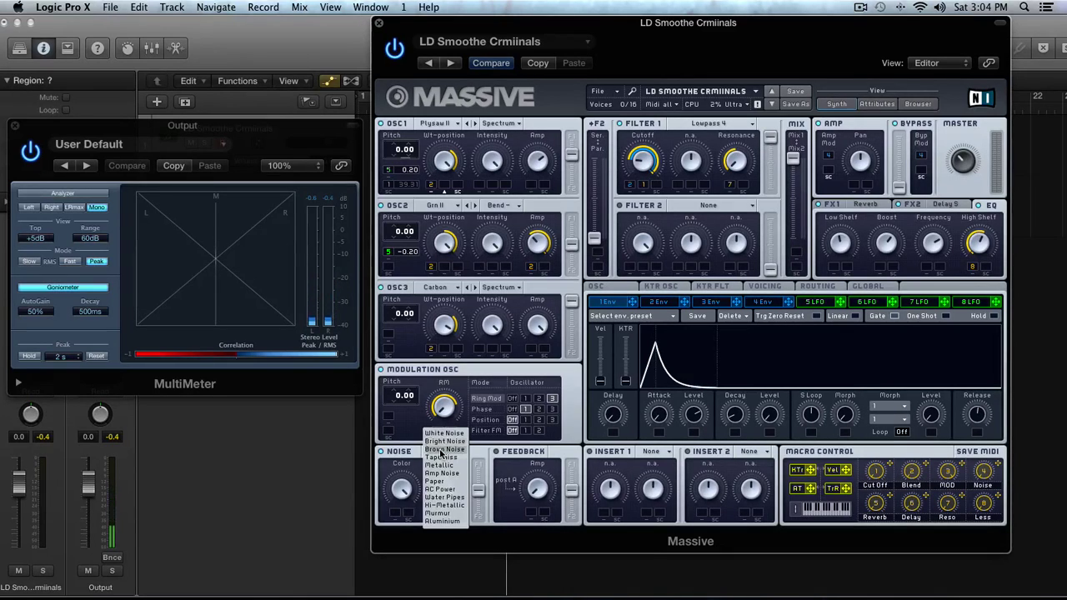
{"action": "left_click", "coordinate": [444, 442]}
{"action": "left_click", "coordinate": [441, 447]}
{"action": "left_click", "coordinate": [440, 441]}
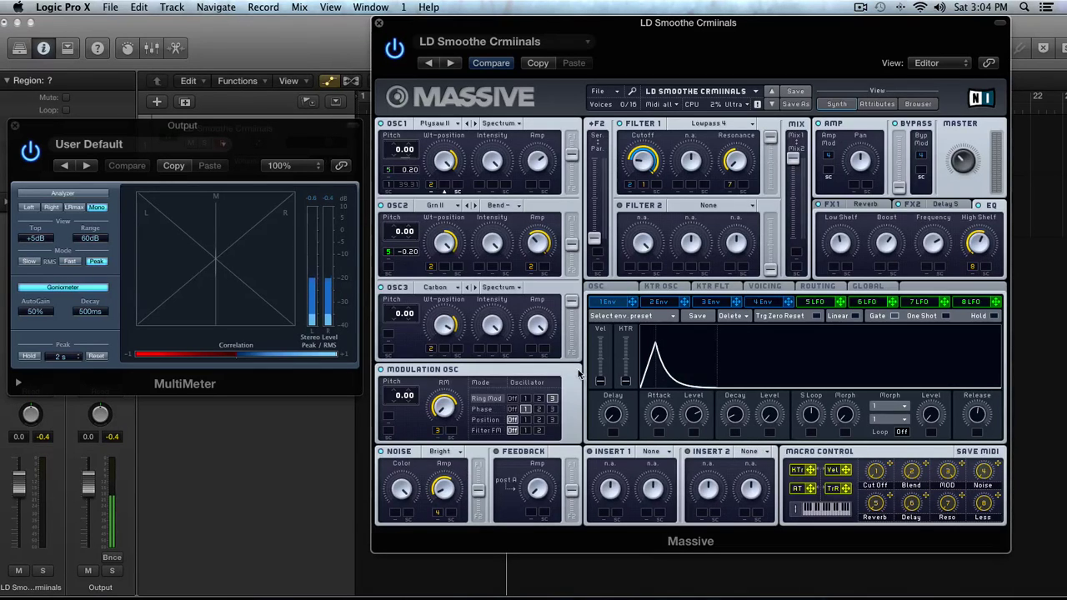
{"action": "left_click", "coordinate": [441, 452]}
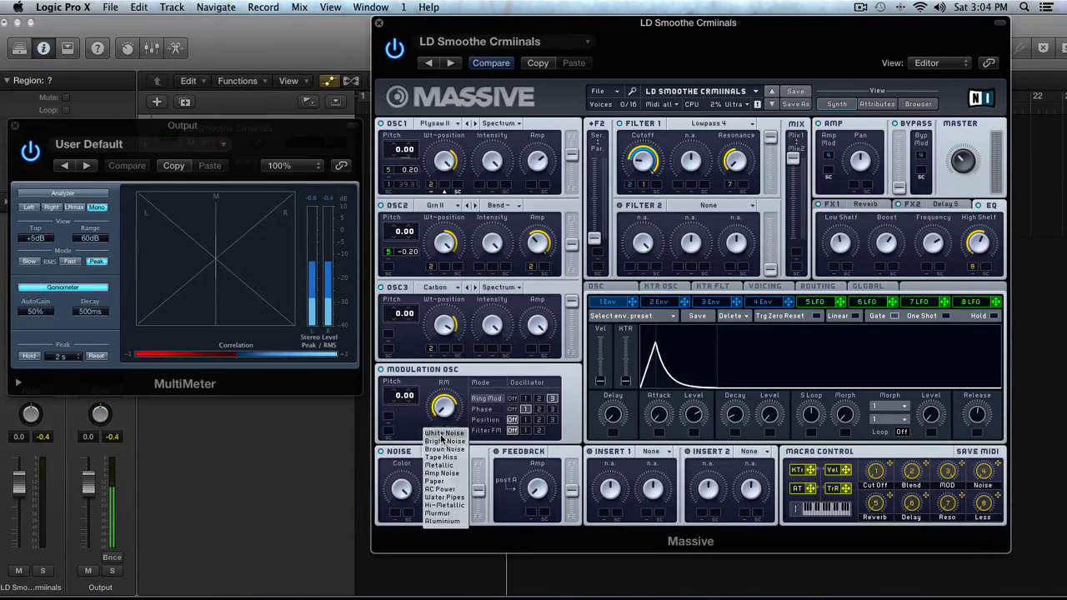
{"action": "left_click", "coordinate": [423, 441]}
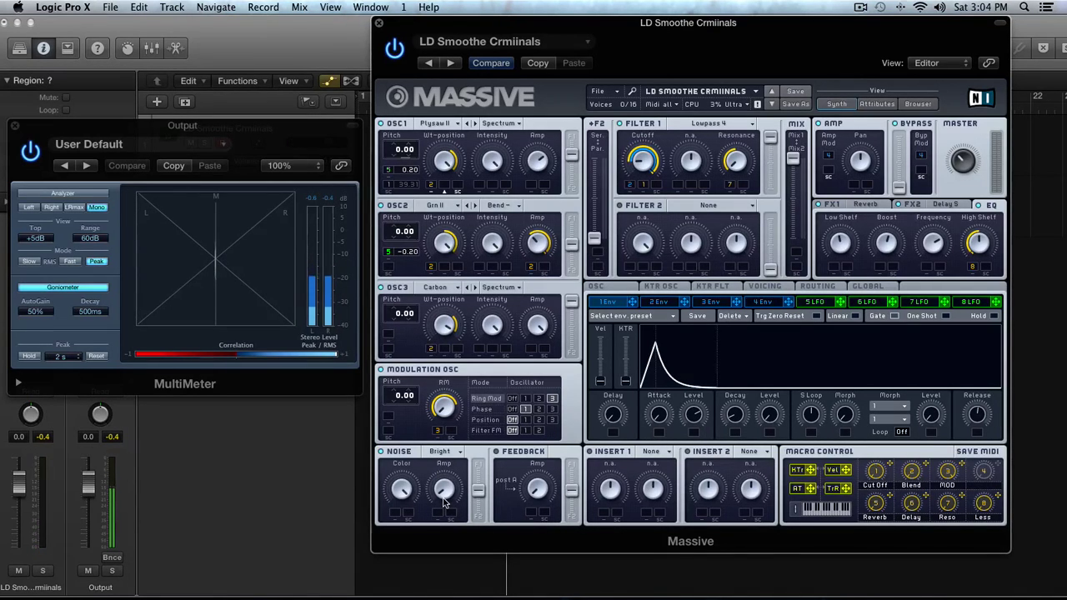
{"action": "left_click", "coordinate": [443, 452]}
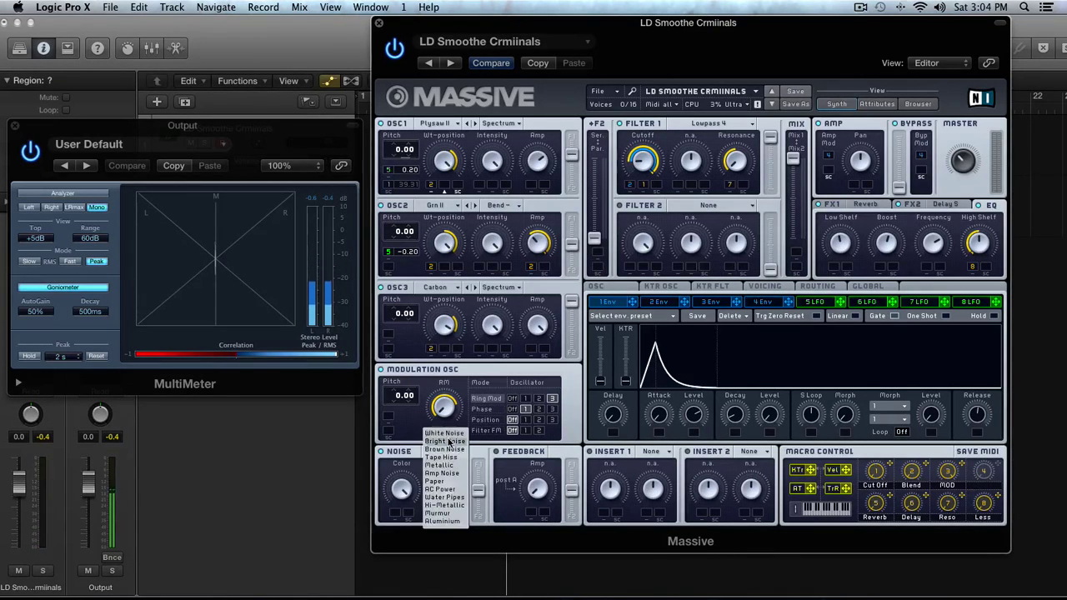
{"action": "left_click", "coordinate": [448, 441]}
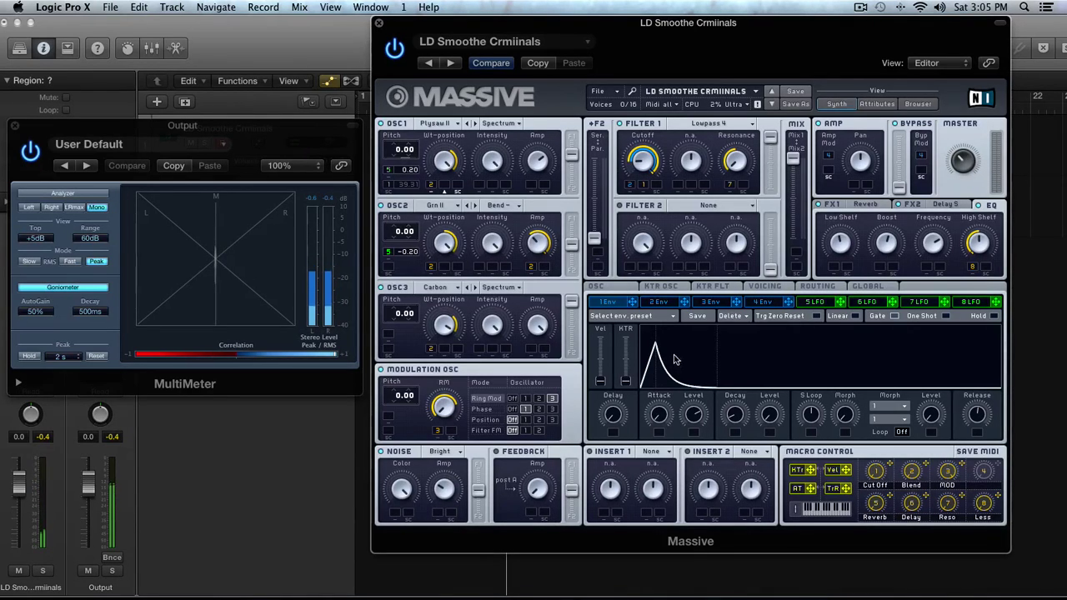
Raise envelope 1's level, lengthen its decay, and route it to the Noise Amp mod slot.
{"action": "left_click_drag", "start_coordinate": [691, 419], "coordinate": [697, 402]}
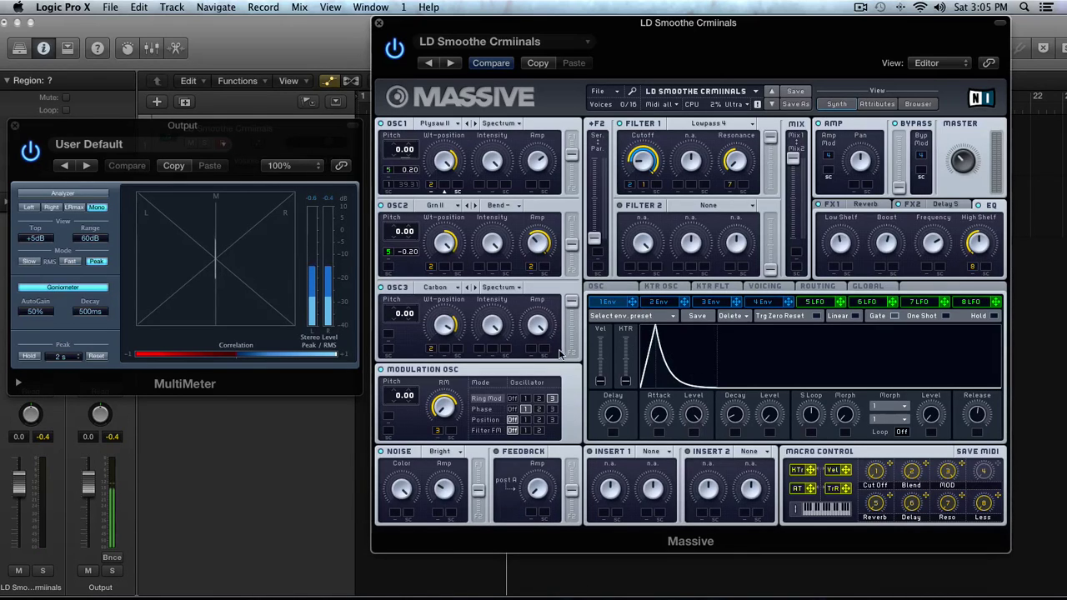
{"action": "left_click_drag", "start_coordinate": [632, 301], "coordinate": [435, 515]}
{"action": "left_click_drag", "start_coordinate": [739, 418], "coordinate": [745, 307]}
{"action": "left_click_drag", "start_coordinate": [772, 414], "coordinate": [767, 337]}
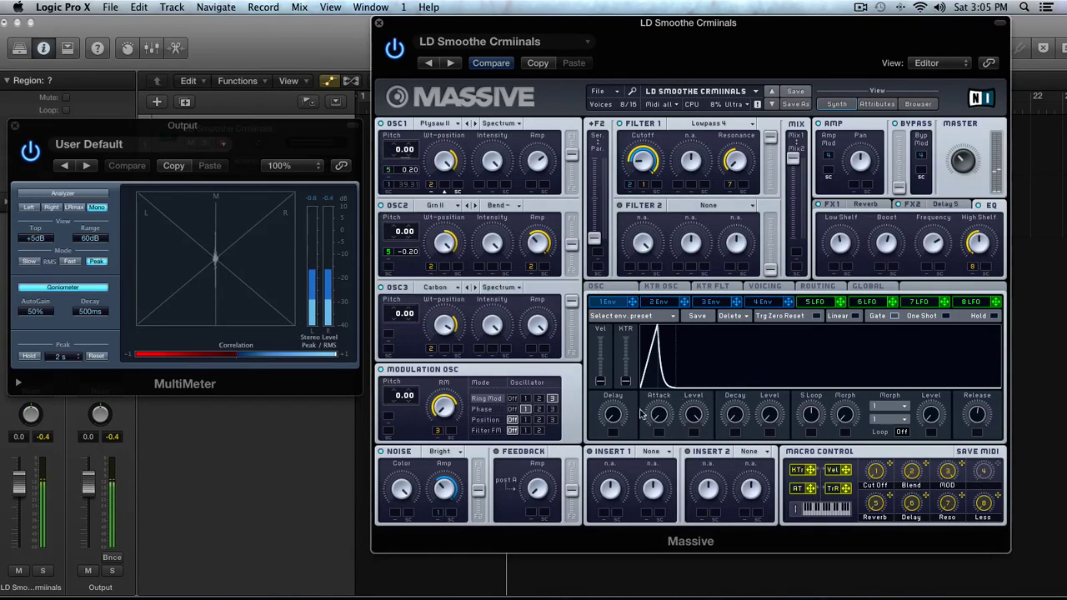
{"action": "left_click_drag", "start_coordinate": [735, 414], "coordinate": [735, 402]}
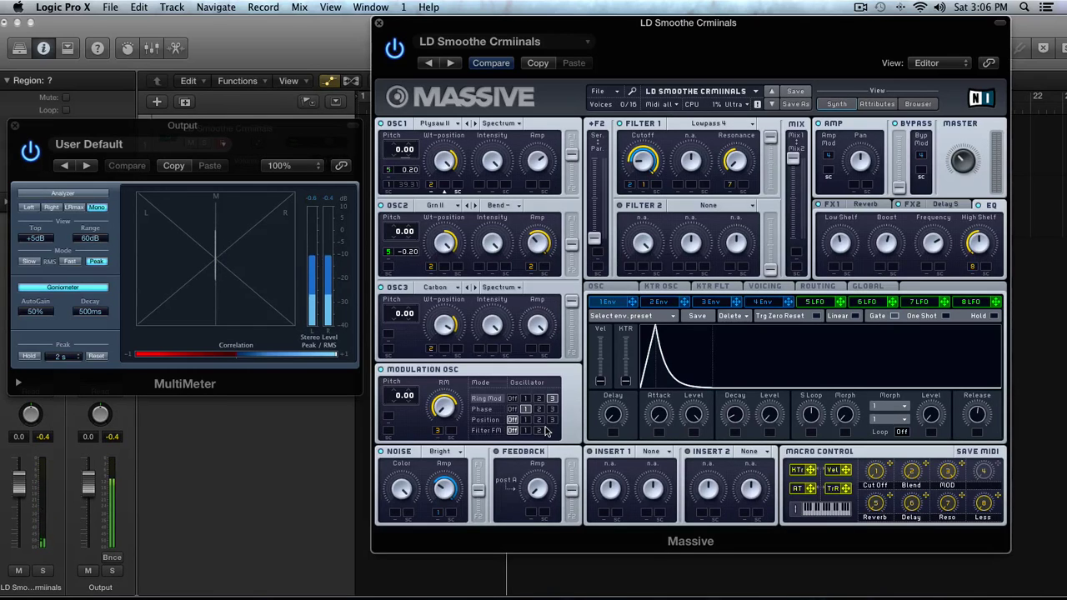
On envelope 4, raise the Decay Level to the top and make the decay fall gradually.
{"action": "left_click", "coordinate": [763, 302]}
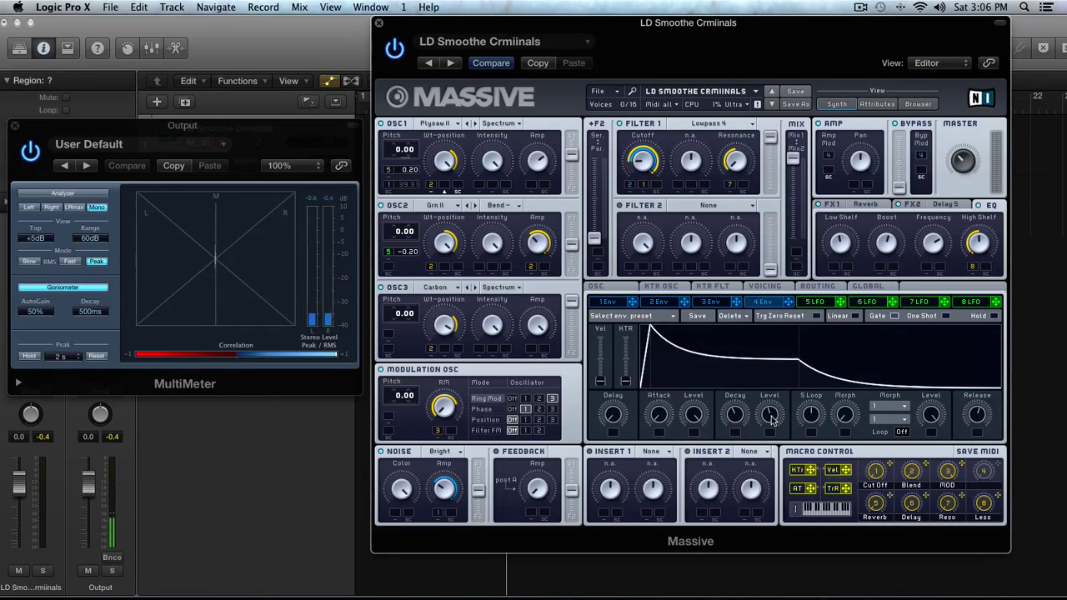
{"action": "left_click_drag", "start_coordinate": [773, 415], "coordinate": [729, 379]}
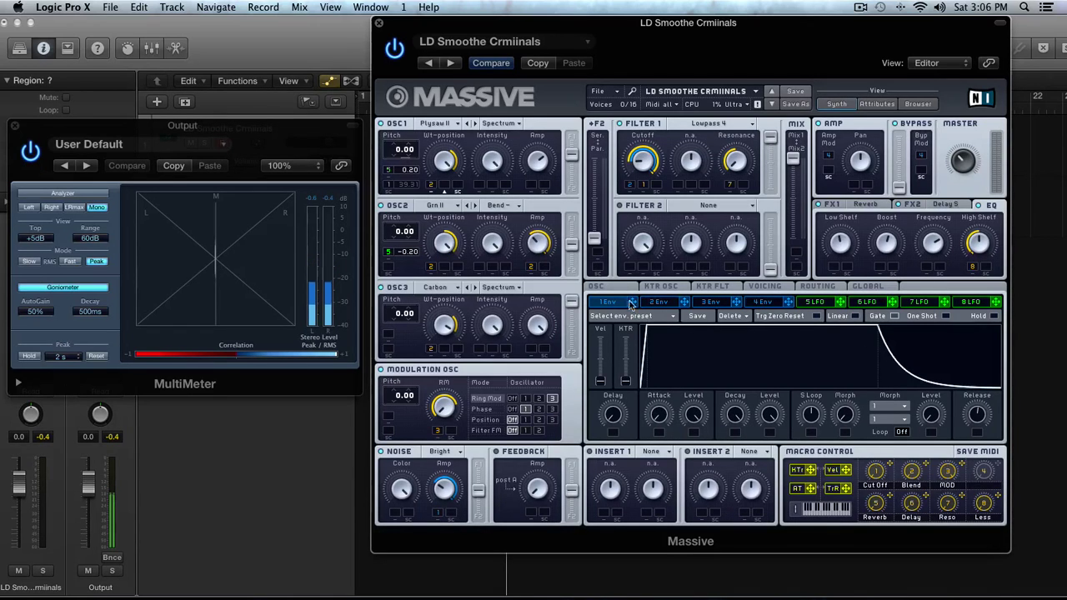
{"action": "left_click_drag", "start_coordinate": [734, 417], "coordinate": [787, 529]}
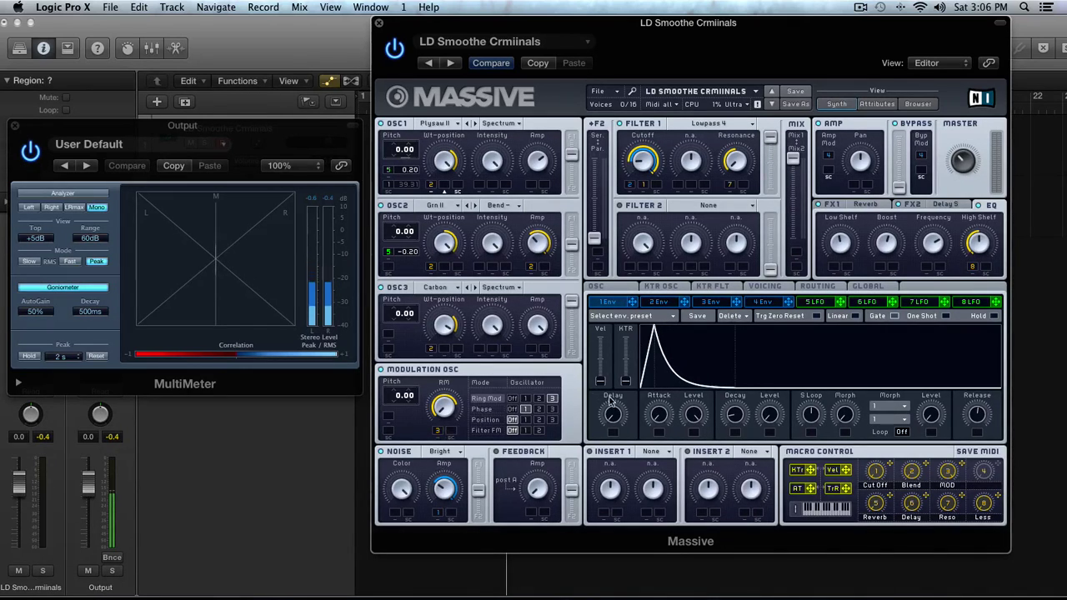
{"action": "scroll", "coordinate": [658, 413], "scroll_direction": "up", "scroll_amount": 3}
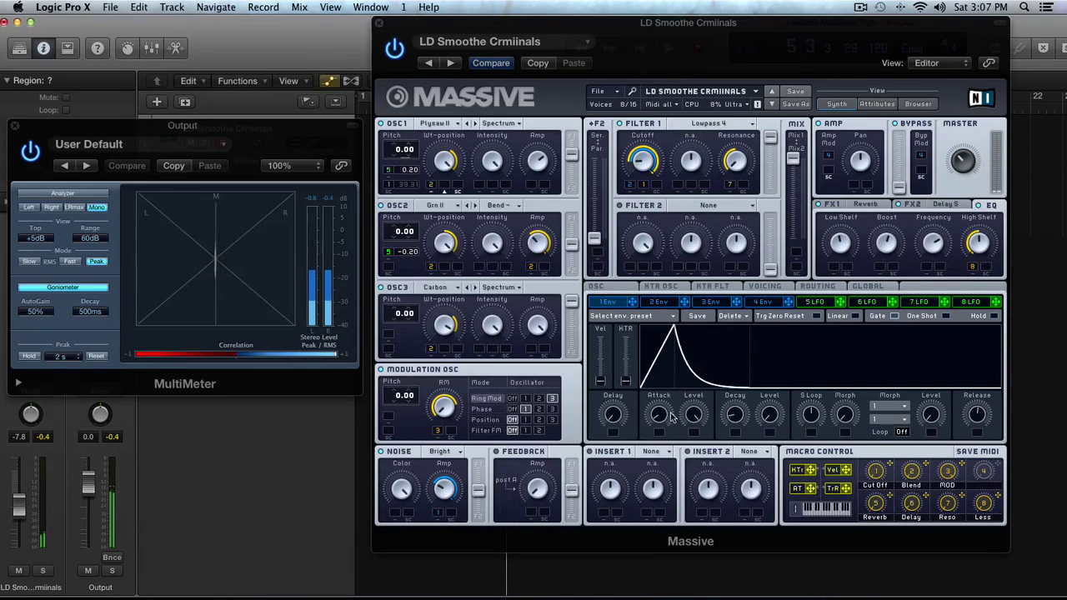
Turn on Unisono Spread Pan Position in Voicing and push its slider toward Full.
{"action": "left_click", "coordinate": [765, 286]}
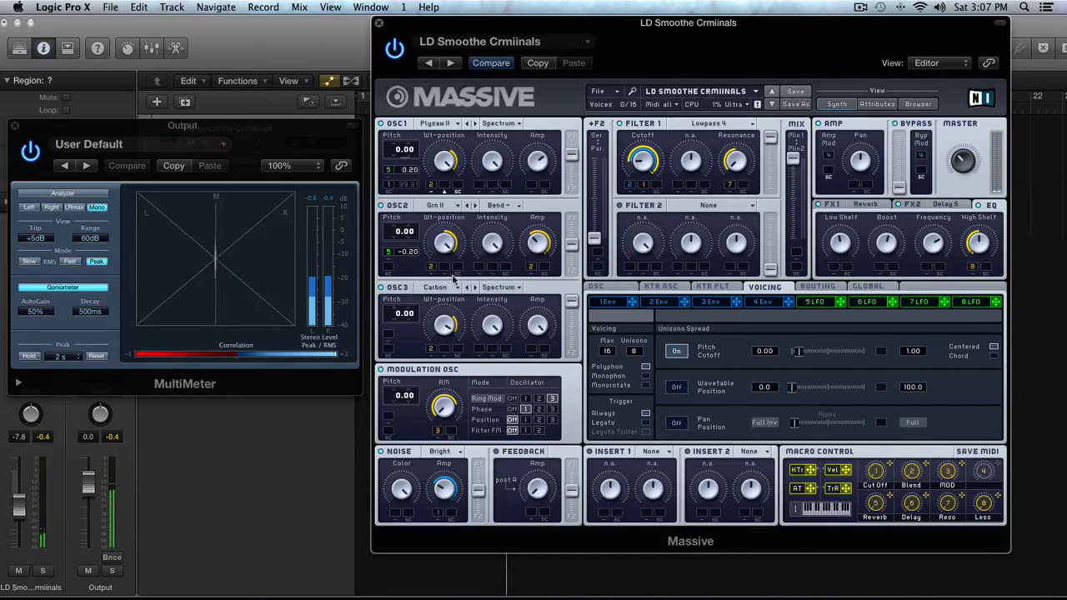
{"action": "left_click", "coordinate": [676, 423]}
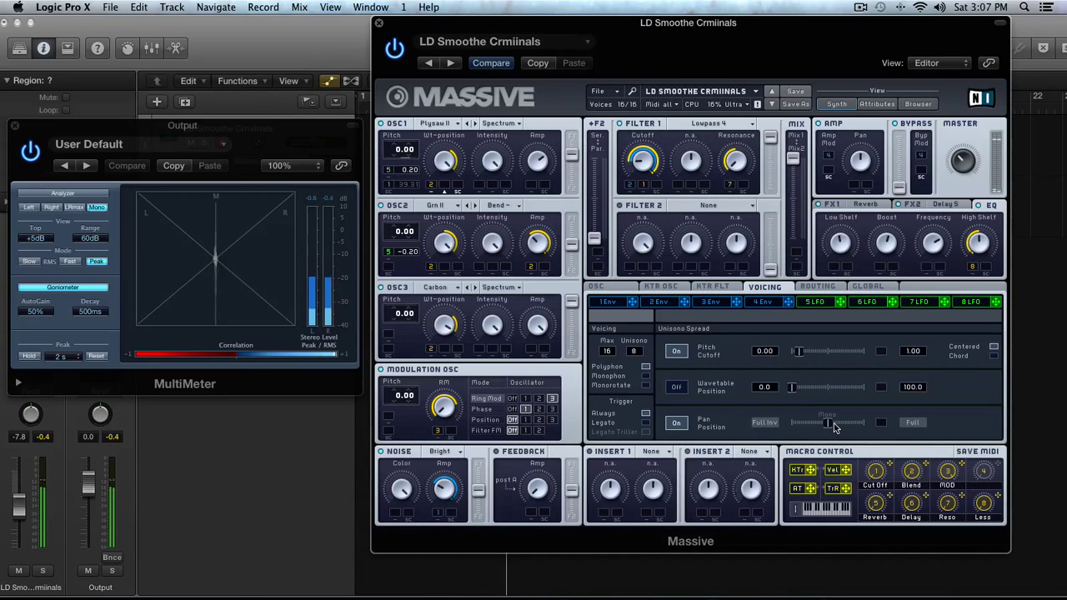
{"action": "left_click_drag", "start_coordinate": [834, 427], "coordinate": [690, 425]}
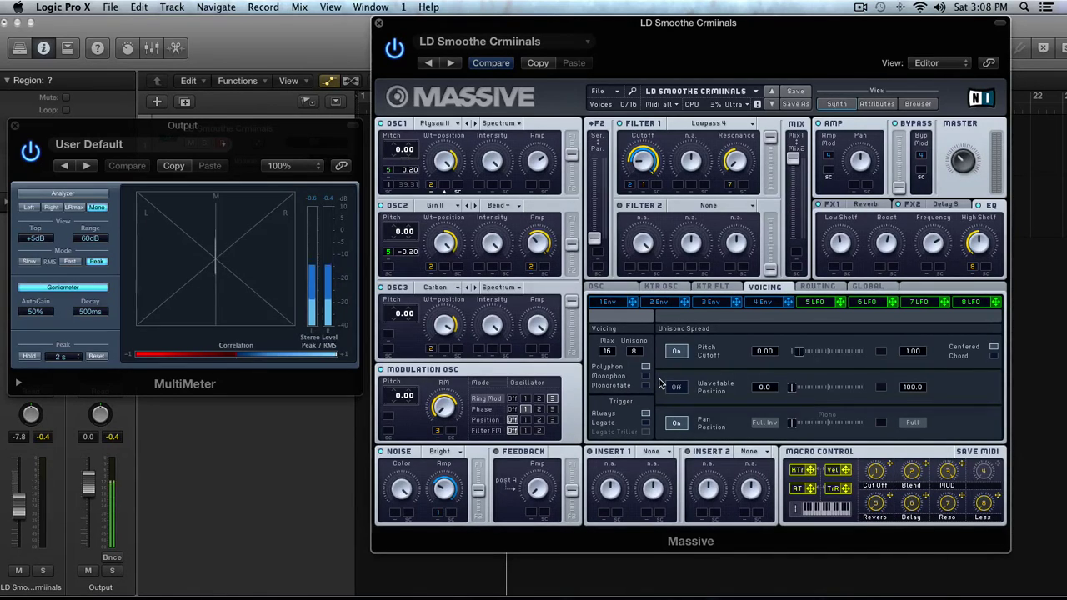
Reposition the Massive and MultiMeter windows, add a second track, and widen pan spread nearly to Full.
{"action": "left_click_drag", "start_coordinate": [561, 35], "coordinate": [597, 35]}
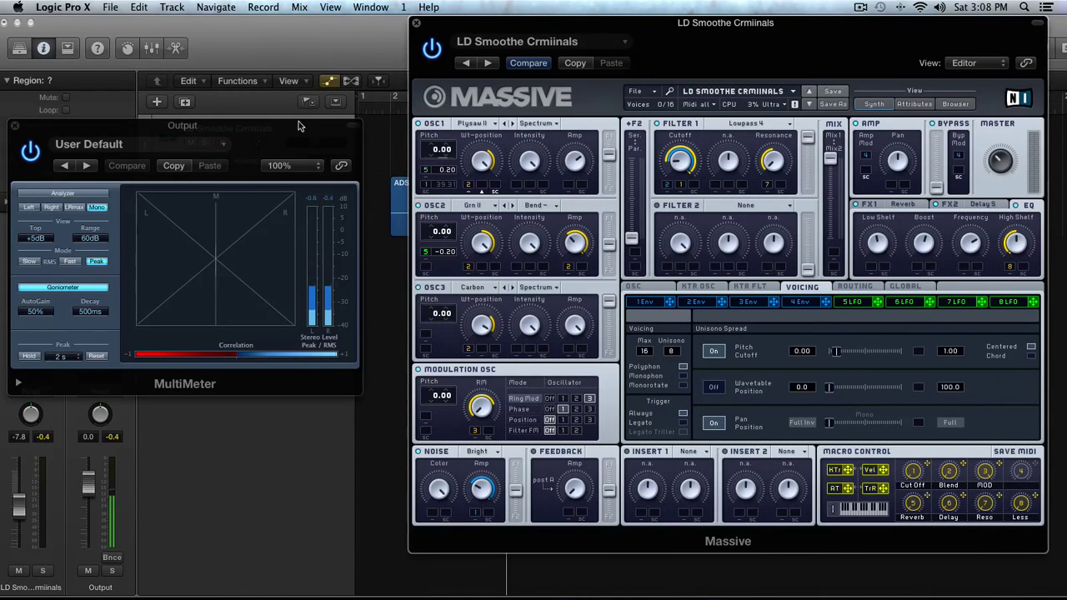
{"action": "left_click_drag", "start_coordinate": [297, 122], "coordinate": [314, 205]}
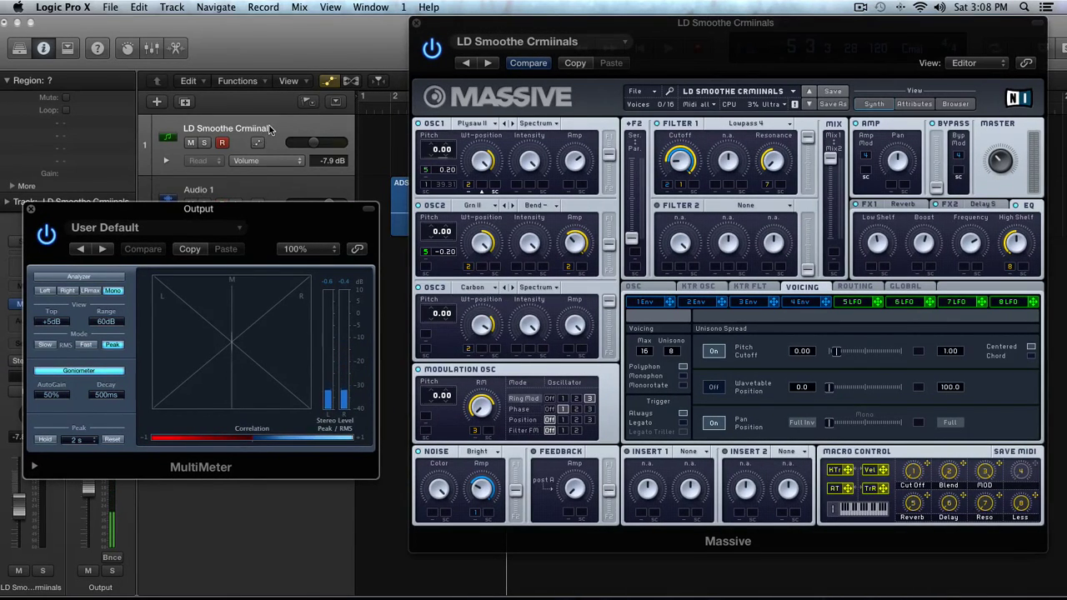
{"action": "key", "text": "super+d"}
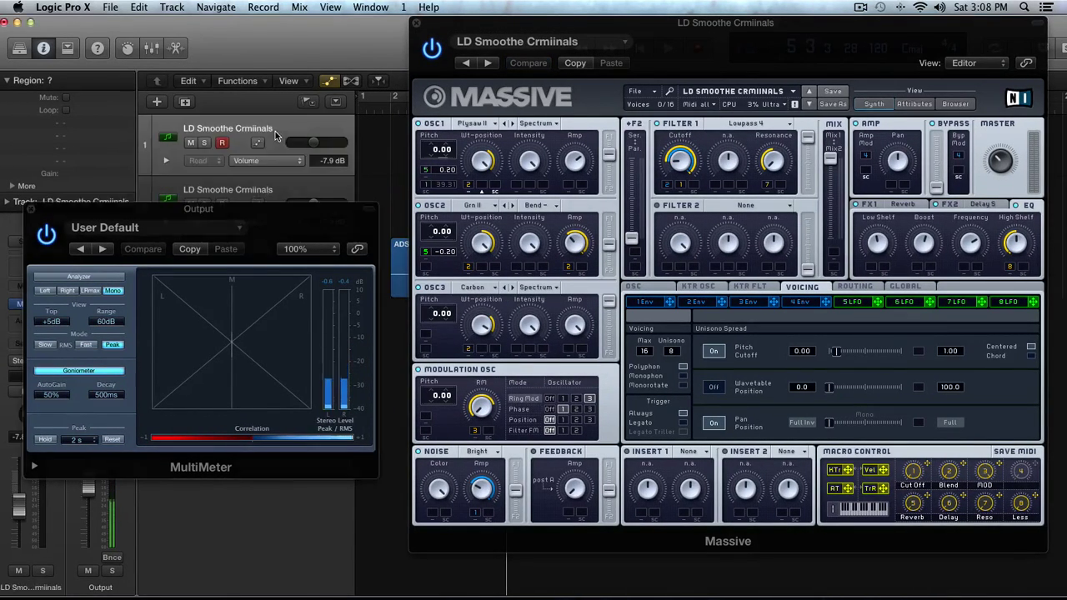
{"action": "left_click_drag", "start_coordinate": [831, 421], "coordinate": [900, 422]}
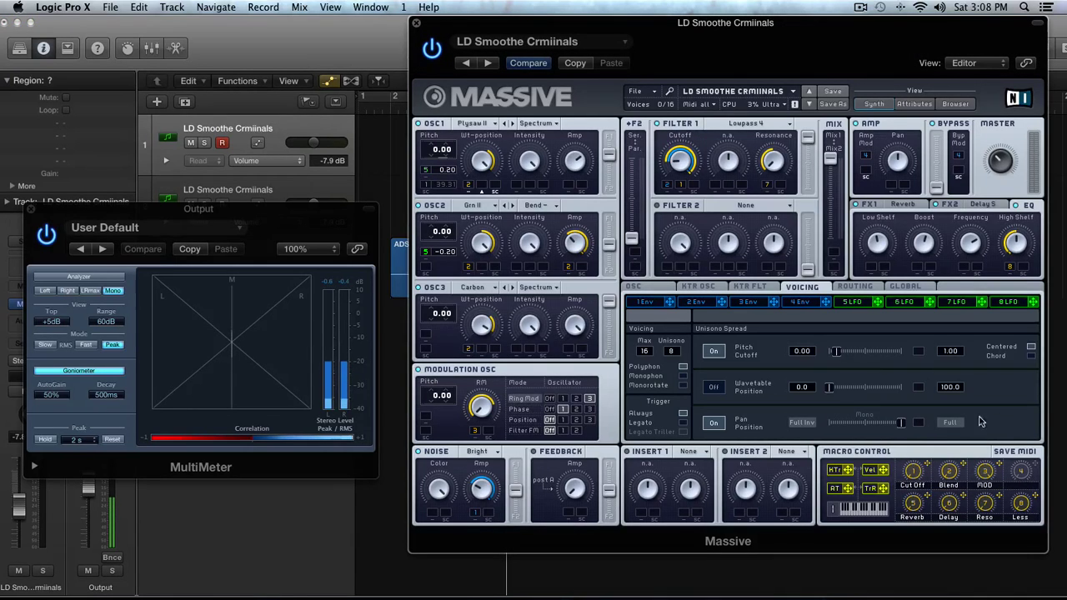
Switch between the two tracks, close the level meter, and record-enable Audio 1.
{"action": "left_click", "coordinate": [225, 190]}
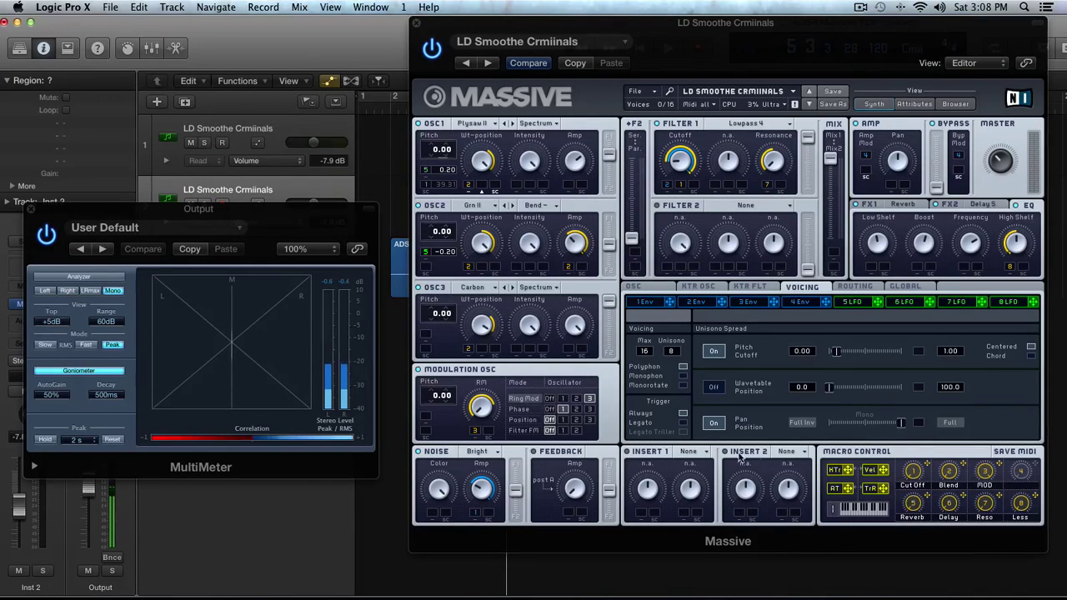
{"action": "left_click", "coordinate": [233, 113]}
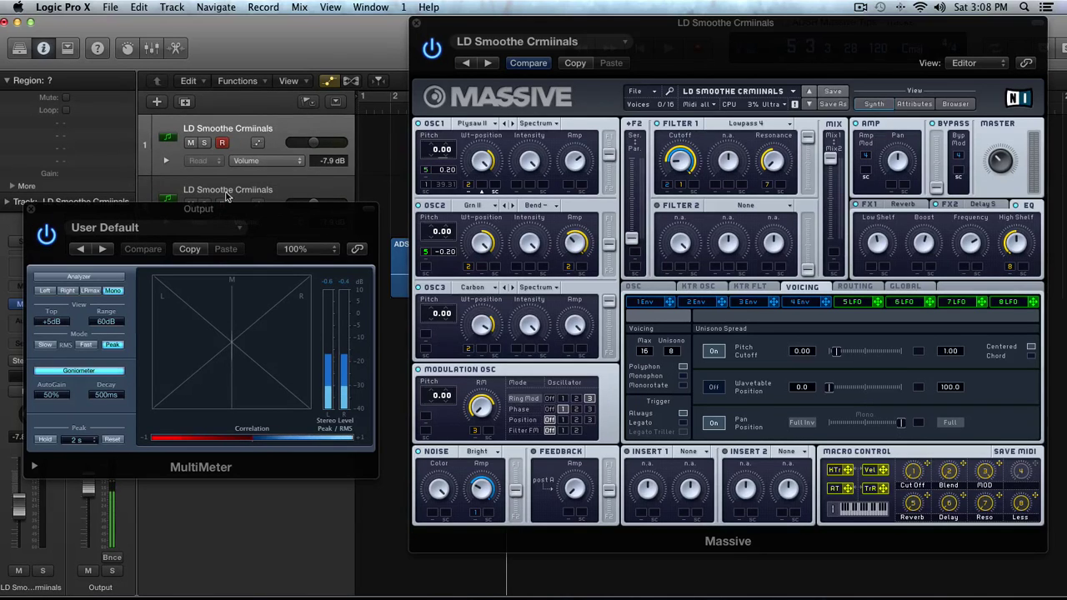
{"action": "left_click", "coordinate": [227, 194]}
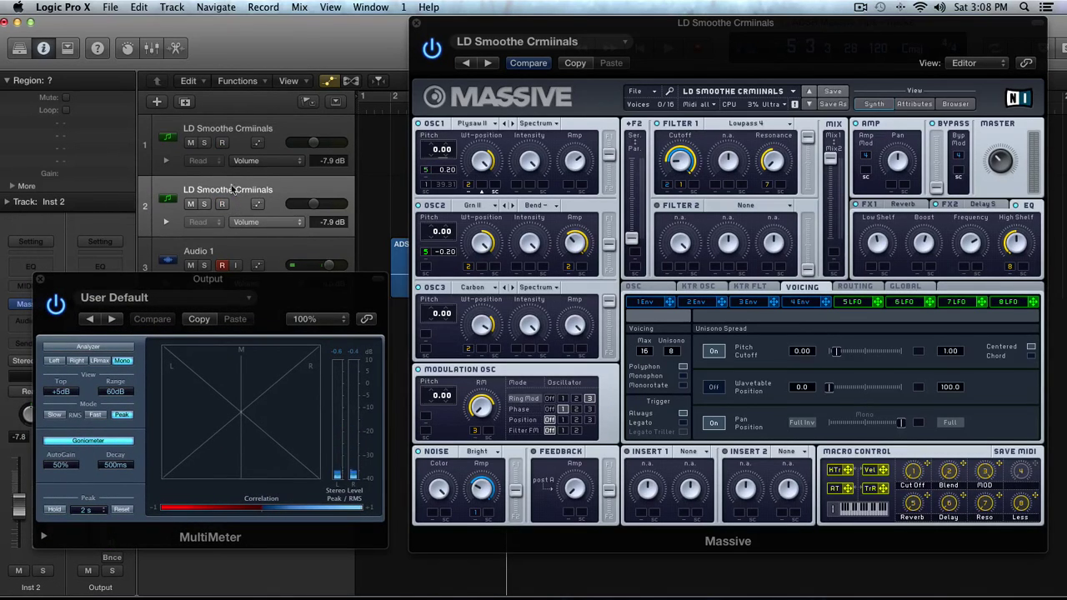
{"action": "left_click", "coordinate": [39, 279]}
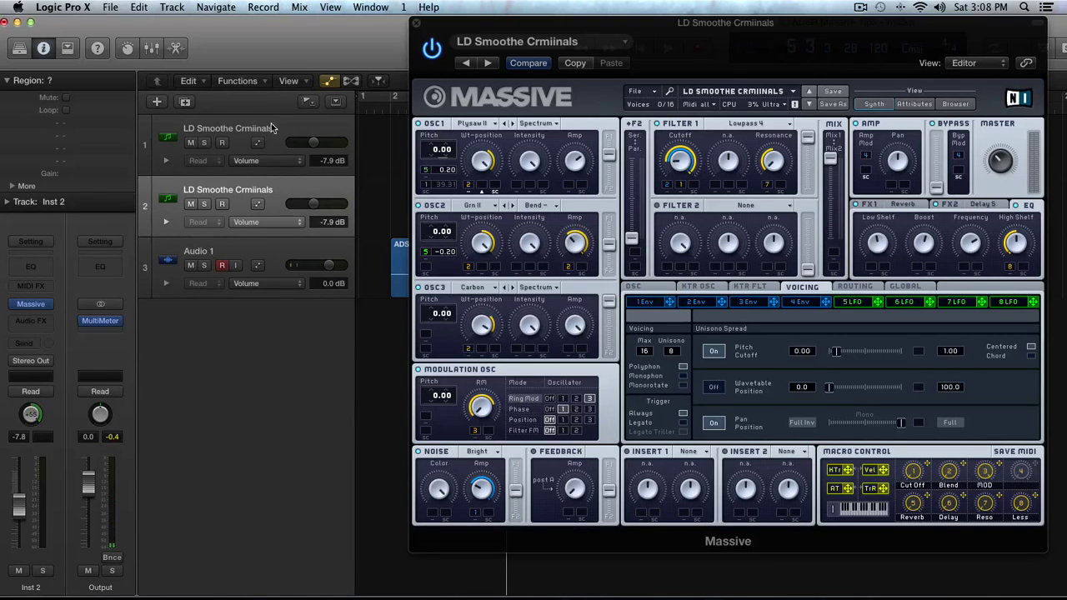
{"action": "left_click", "coordinate": [271, 123]}
{"action": "left_click", "coordinate": [221, 265]}
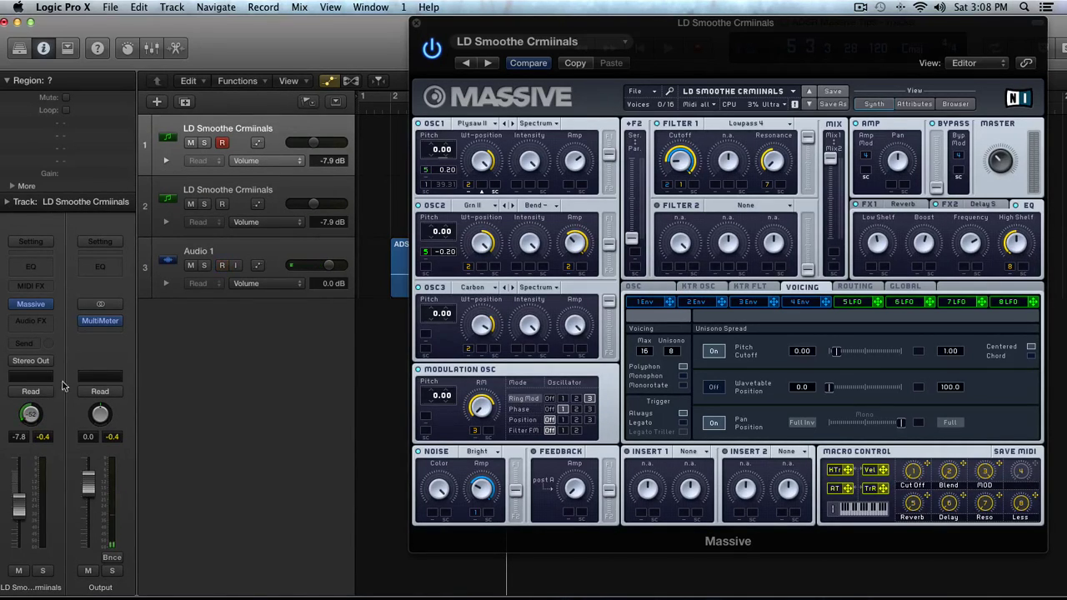
Reopen the output MultiMeter and arrange it and Massive so the track list stays visible.
{"action": "left_click", "coordinate": [100, 320]}
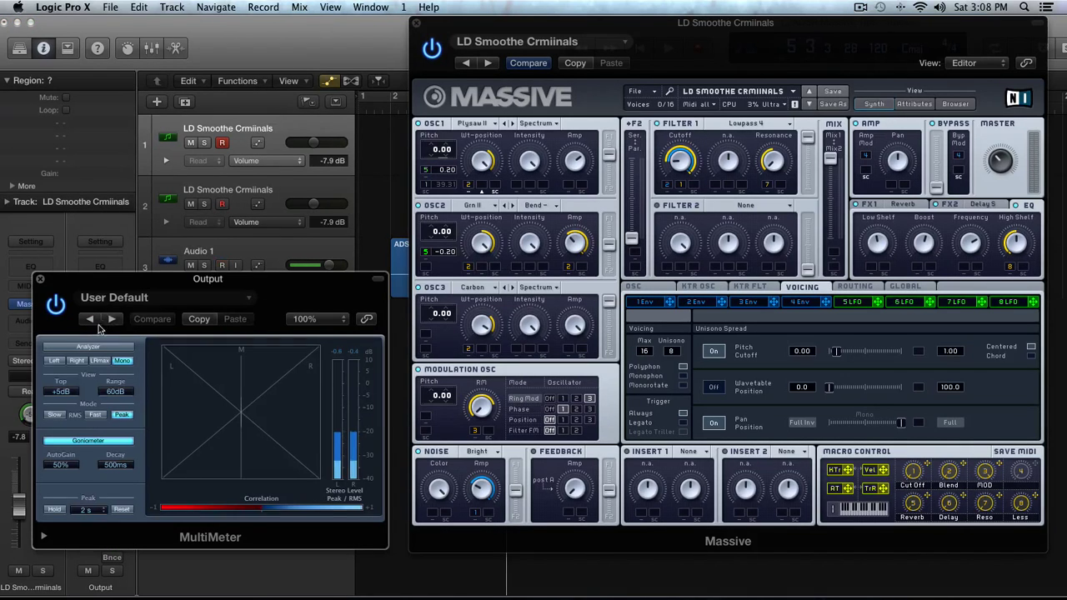
{"action": "left_click_drag", "start_coordinate": [205, 278], "coordinate": [190, 57]}
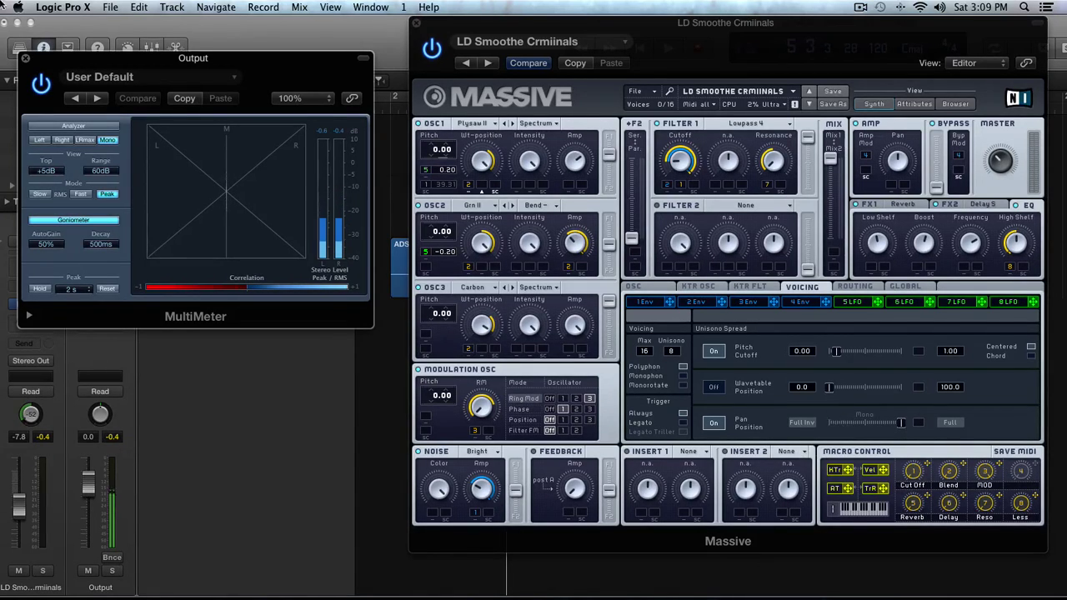
{"action": "left_click_drag", "start_coordinate": [439, 25], "coordinate": [409, 25]}
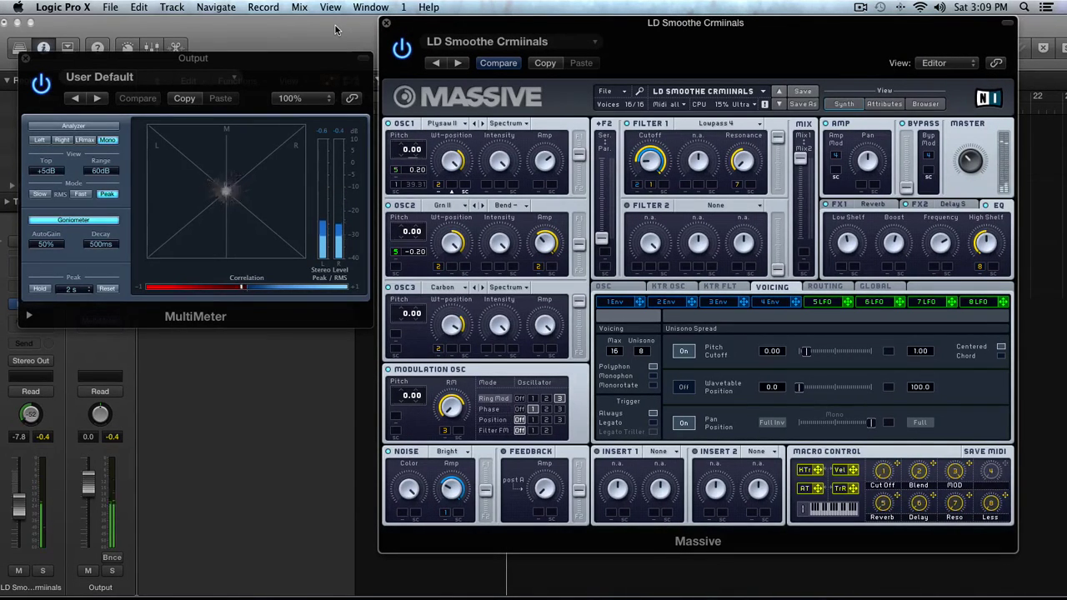
{"action": "left_click_drag", "start_coordinate": [321, 73], "coordinate": [321, 254]}
Reselect the LD Smoothe Crmiinals track, set pan spread to mid-range, and shorten envelope 1's attack.
{"action": "left_click", "coordinate": [282, 195]}
{"action": "key", "text": "super+z"}
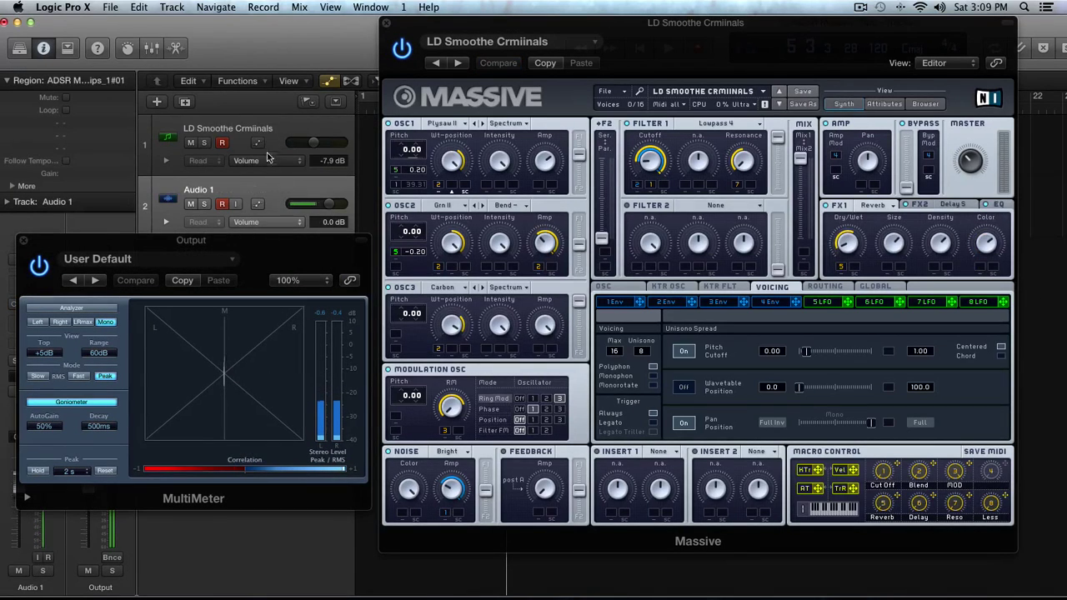
{"action": "left_click", "coordinate": [272, 144]}
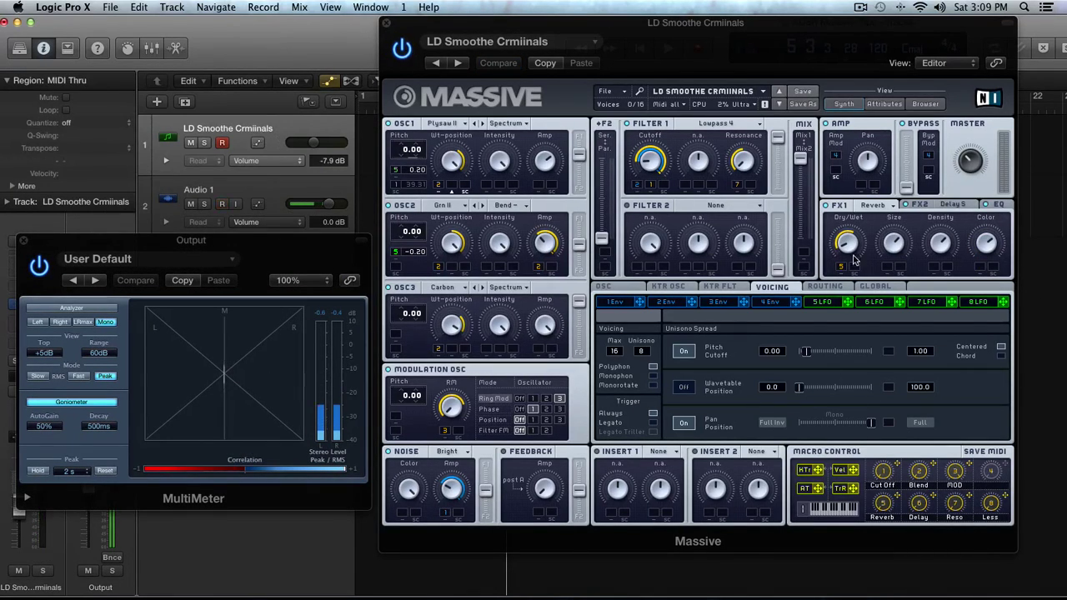
{"action": "left_click_drag", "start_coordinate": [868, 423], "coordinate": [673, 417]}
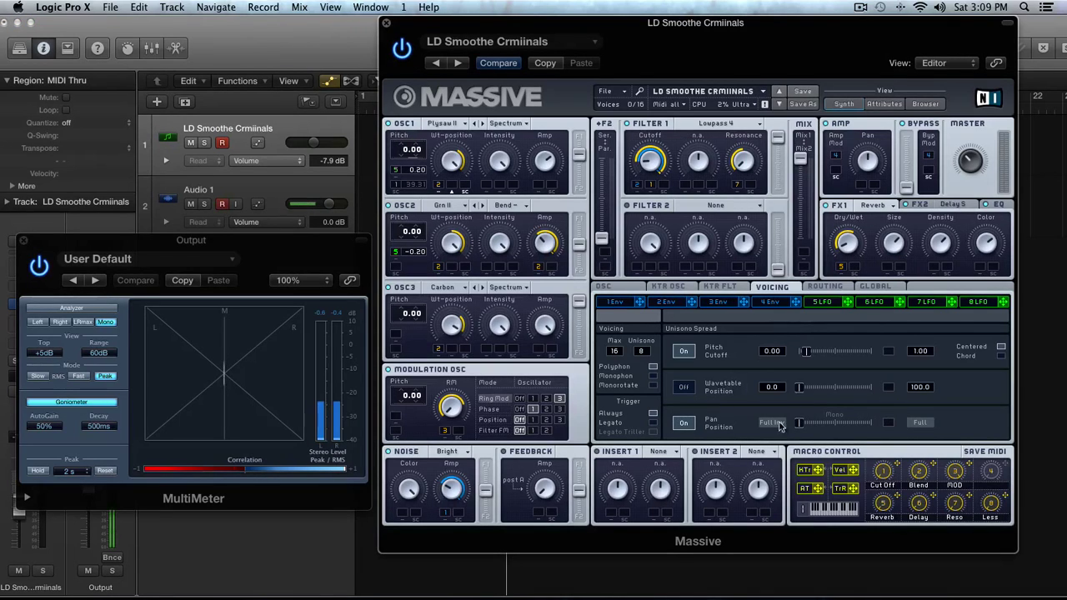
{"action": "left_click_drag", "start_coordinate": [799, 424], "coordinate": [836, 430]}
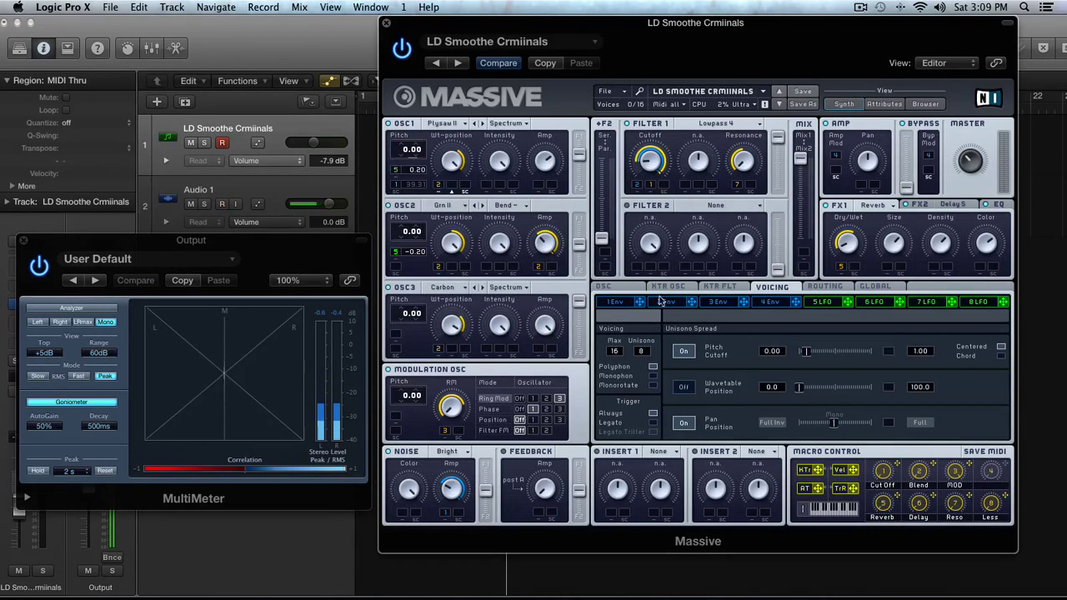
{"action": "left_click", "coordinate": [626, 302]}
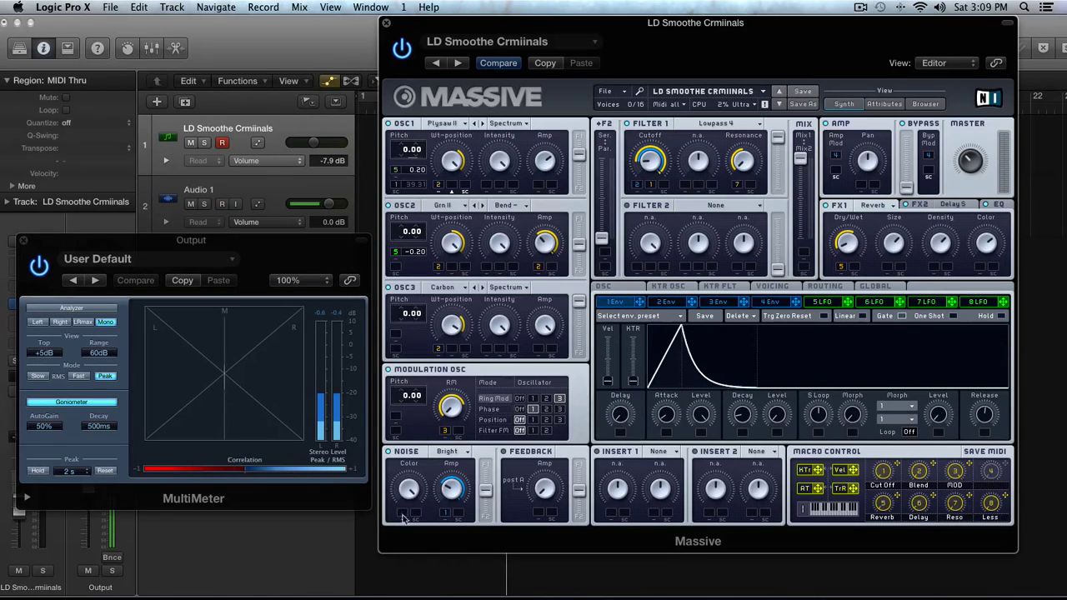
{"action": "left_click_drag", "start_coordinate": [657, 392], "coordinate": [676, 449]}
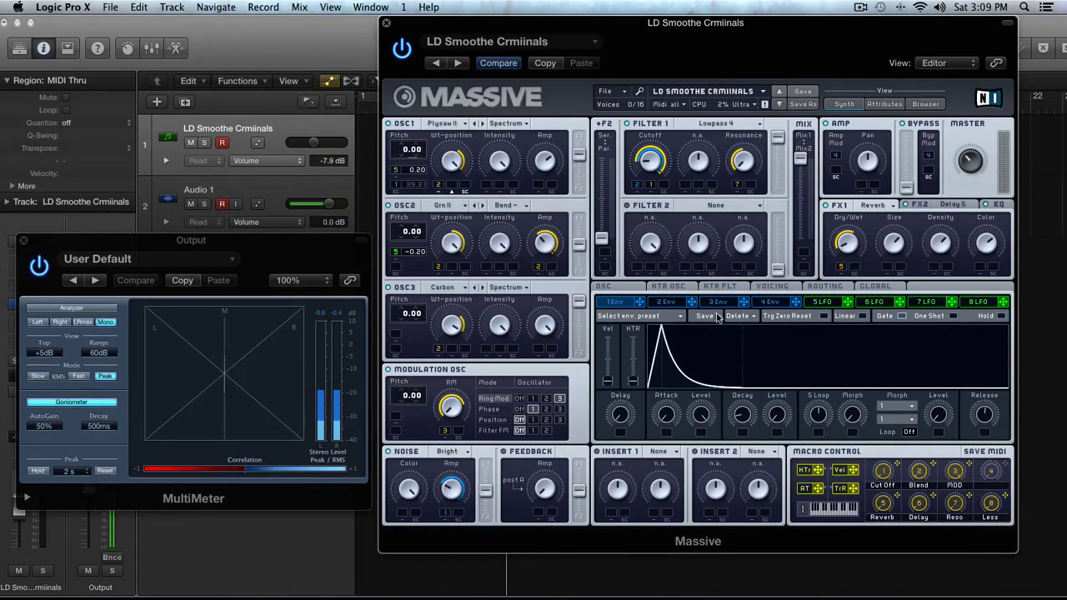
Assign envelope 1 to the Pan Position mod slot with its depth set, and move the MultiMeter top-left.
{"action": "left_click", "coordinate": [776, 287]}
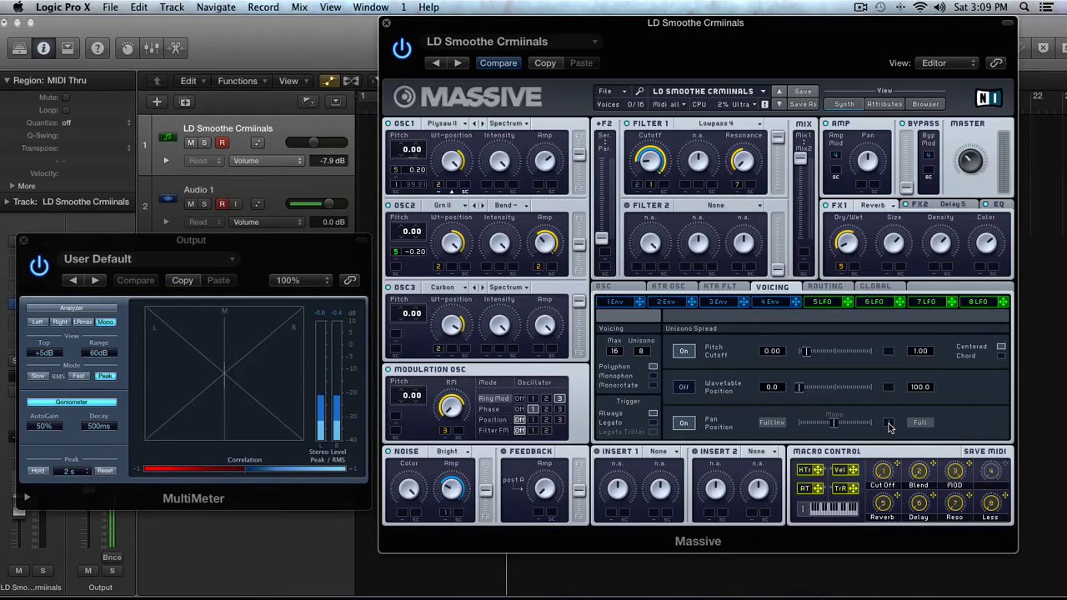
{"action": "left_click_drag", "start_coordinate": [888, 423], "coordinate": [883, 454]}
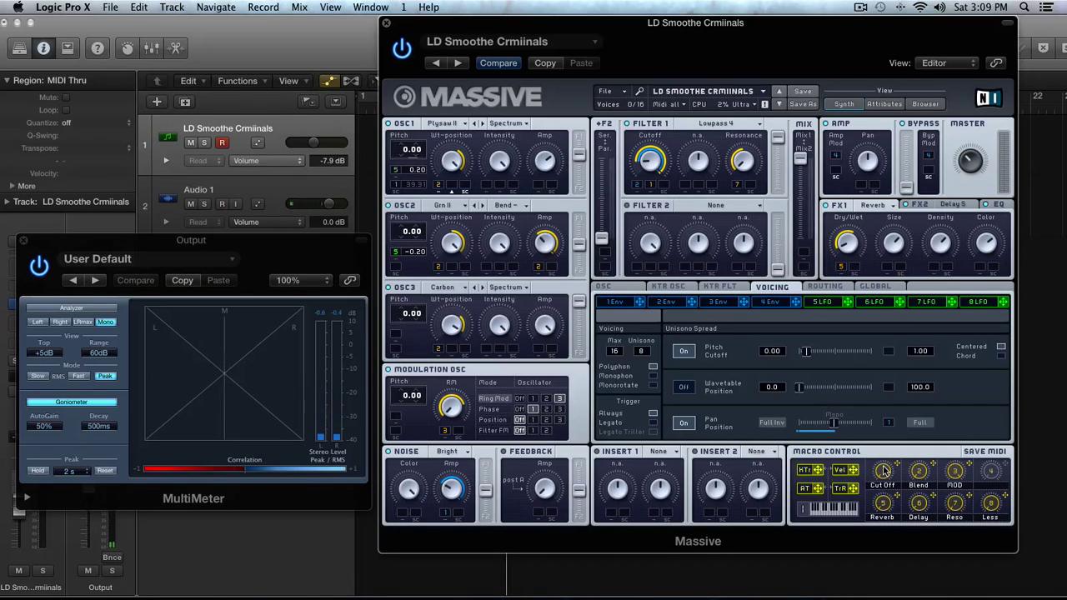
{"action": "left_click", "coordinate": [179, 240]}
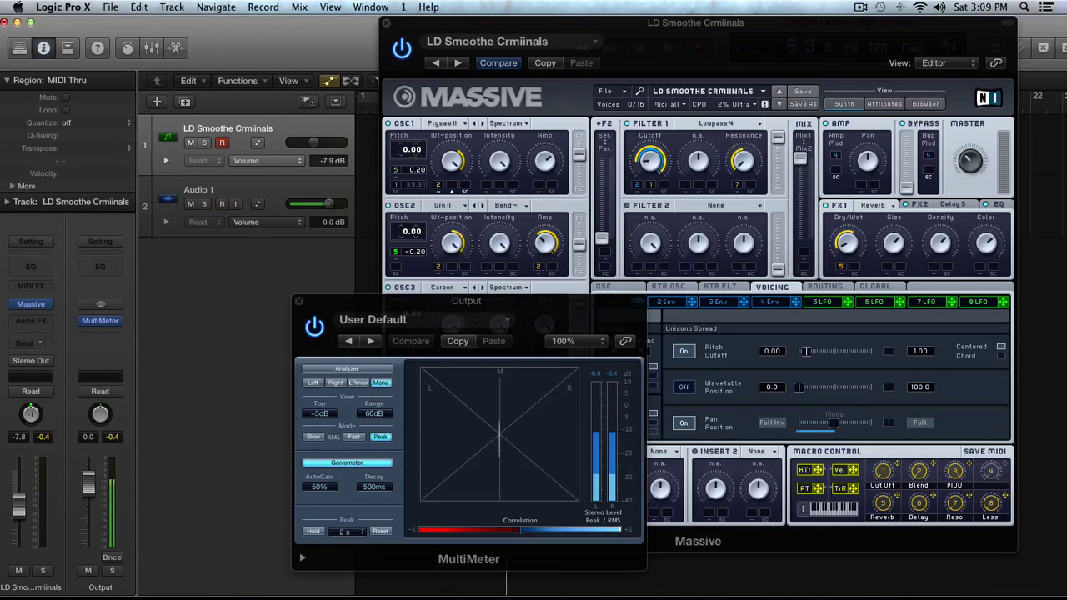
{"action": "left_click_drag", "start_coordinate": [353, 298], "coordinate": [29, 156]}
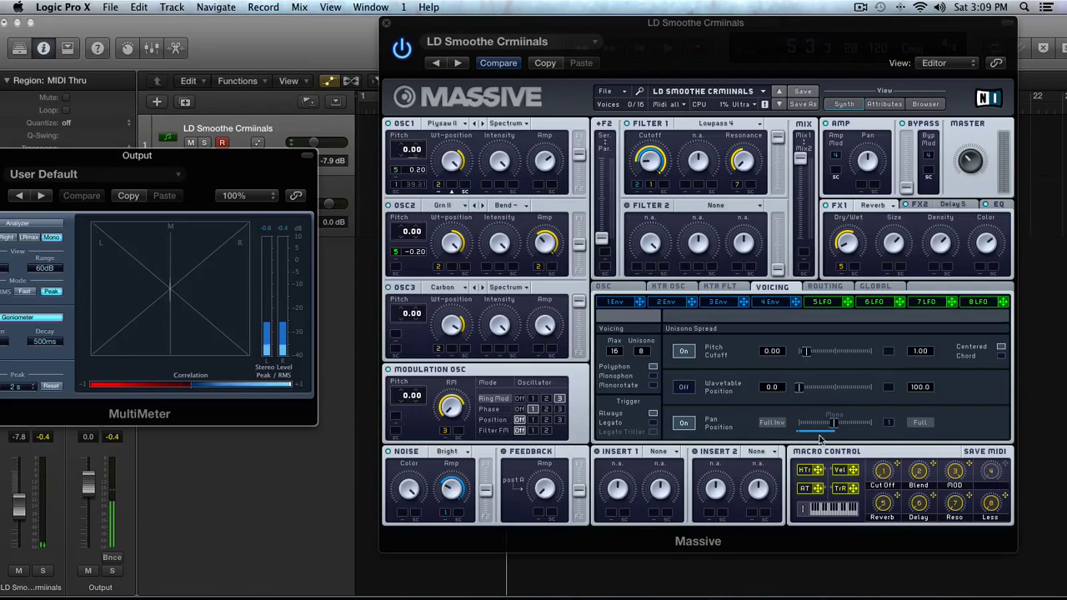
{"action": "left_click", "coordinate": [892, 421]}
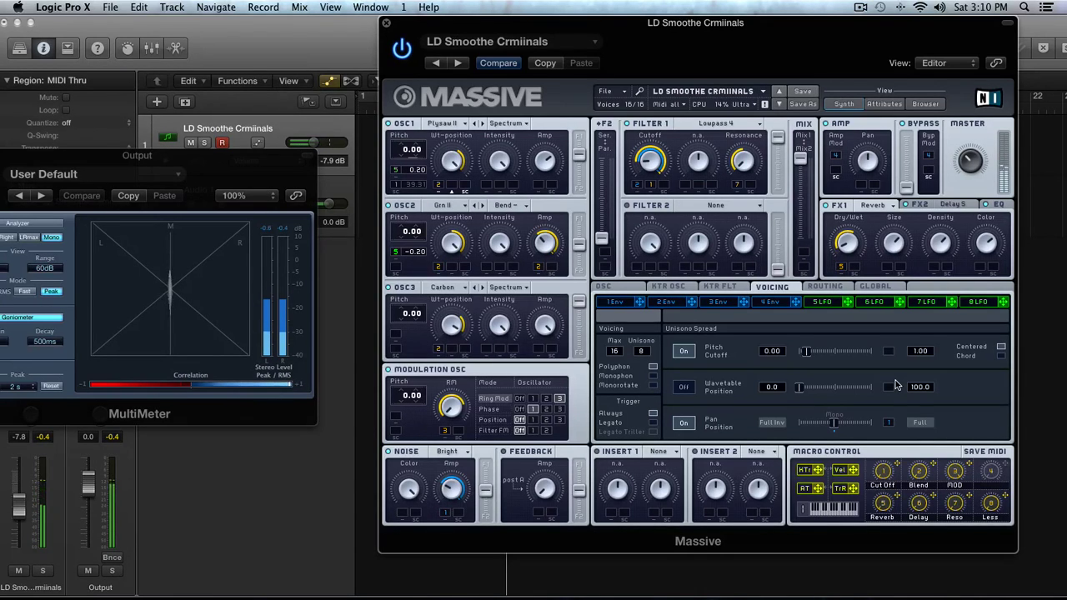
{"action": "left_click", "coordinate": [887, 423]}
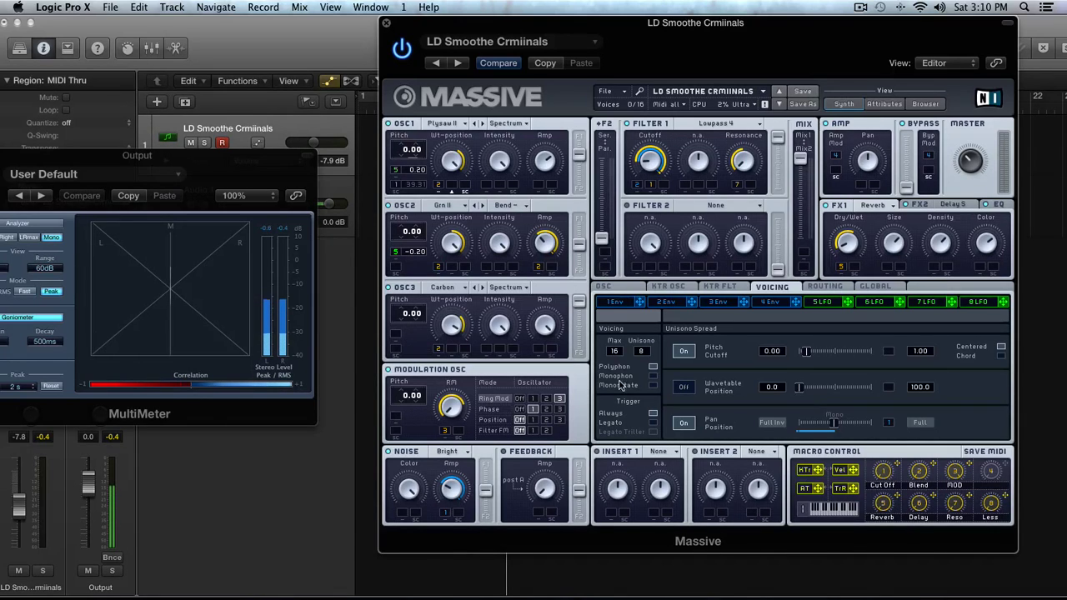
Nudge envelope 1's Attack slightly longer, then go back to the Voicing page.
{"action": "left_click", "coordinate": [616, 301]}
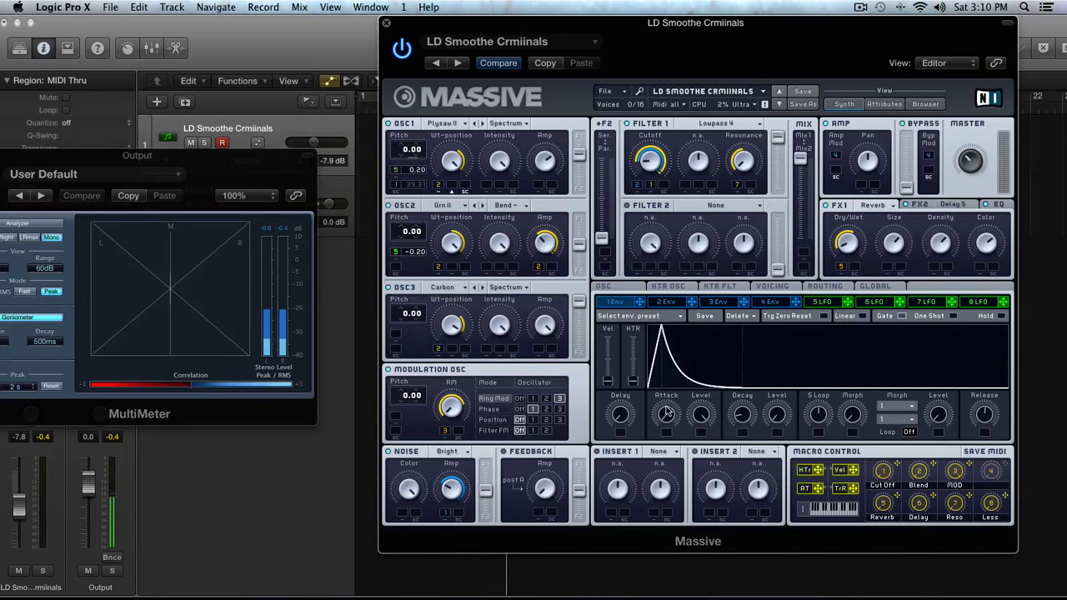
{"action": "left_click_drag", "start_coordinate": [667, 408], "coordinate": [672, 503]}
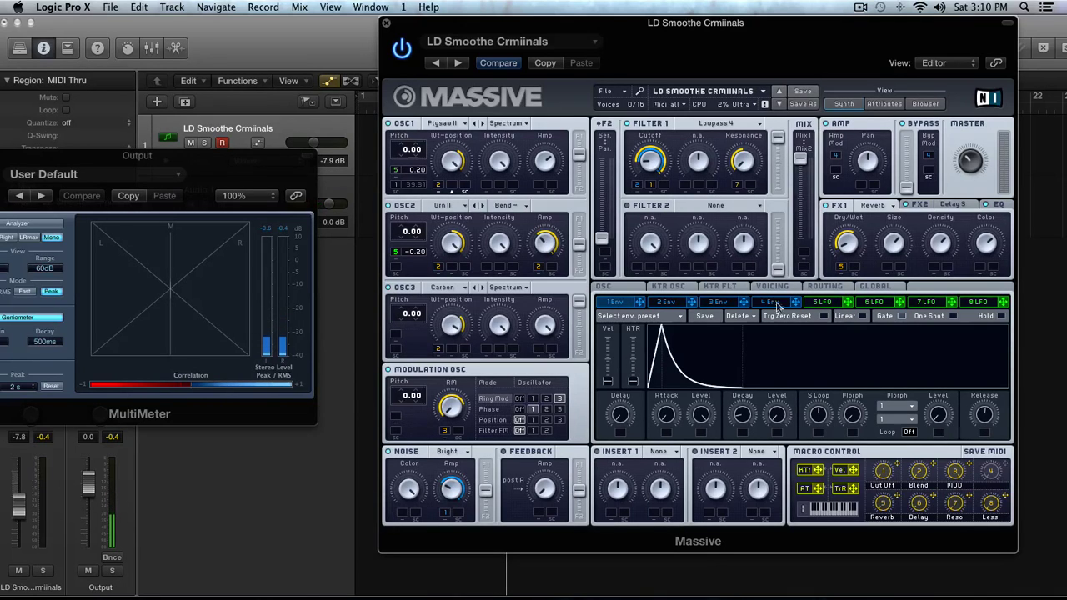
{"action": "left_click", "coordinate": [773, 287]}
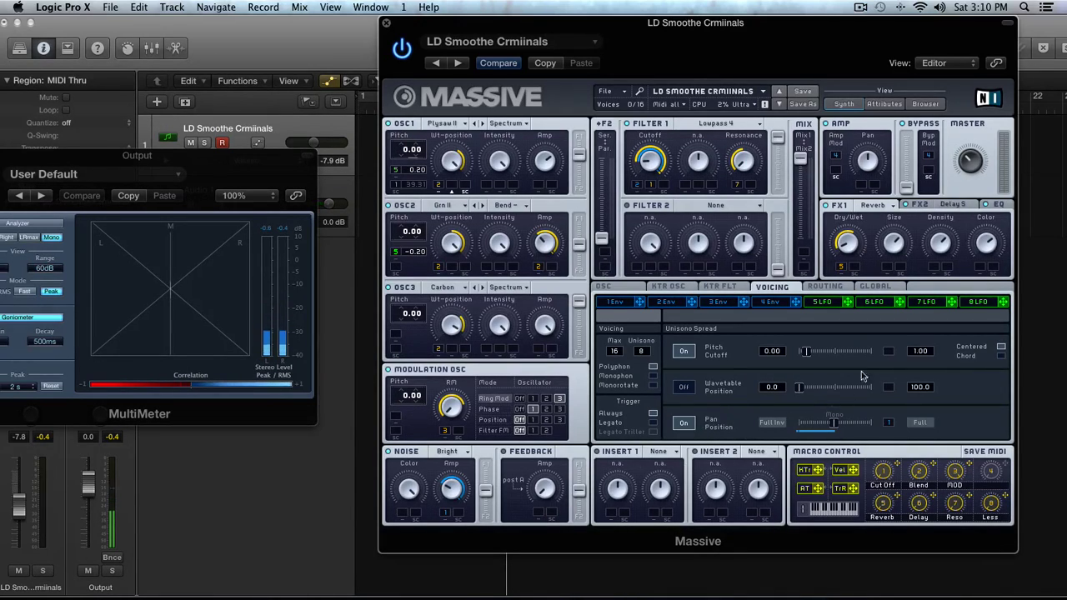
Shorten envelope 2's decay and route envelope 2 to the Amp Pan mod slot.
{"action": "left_click", "coordinate": [671, 302]}
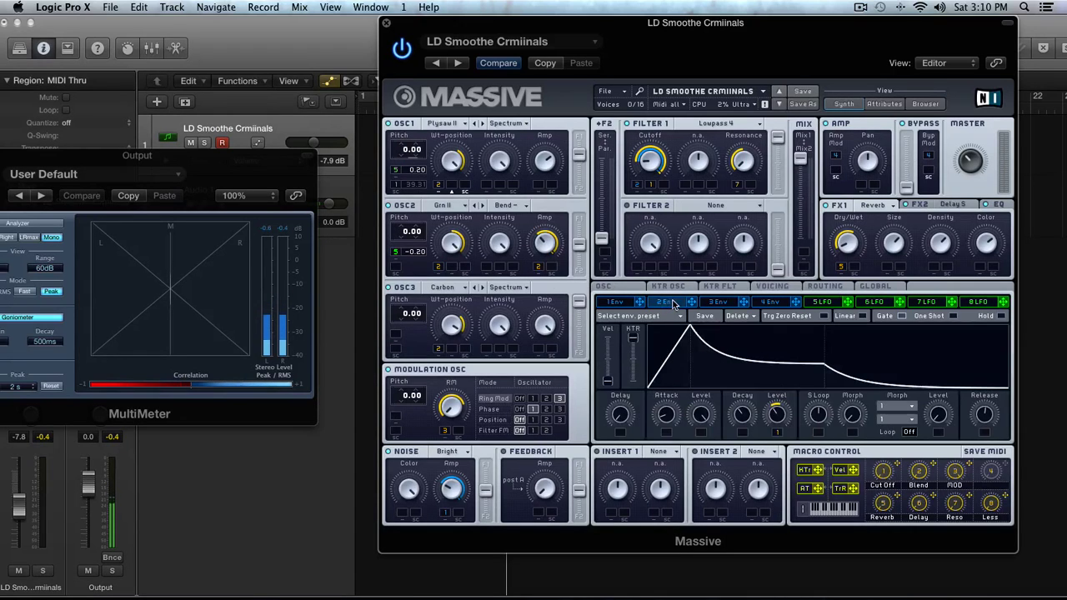
{"action": "left_click_drag", "start_coordinate": [741, 415], "coordinate": [744, 433]}
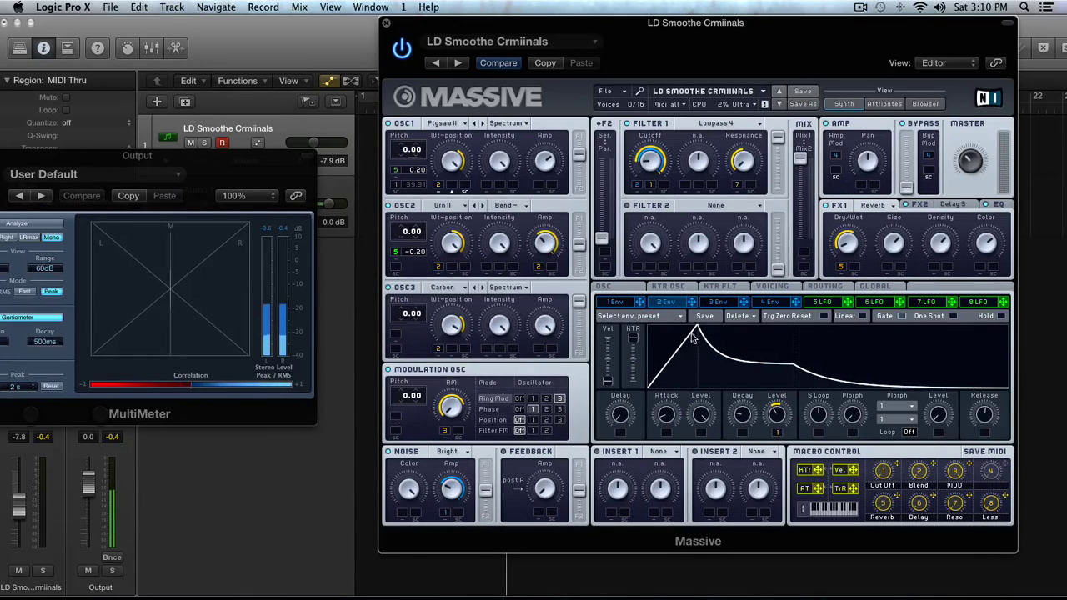
{"action": "left_click_drag", "start_coordinate": [692, 302], "coordinate": [867, 162]}
Lengthen envelope 2's attack while comparing its shape against envelope 3.
{"action": "left_click", "coordinate": [721, 302]}
{"action": "left_click", "coordinate": [671, 303]}
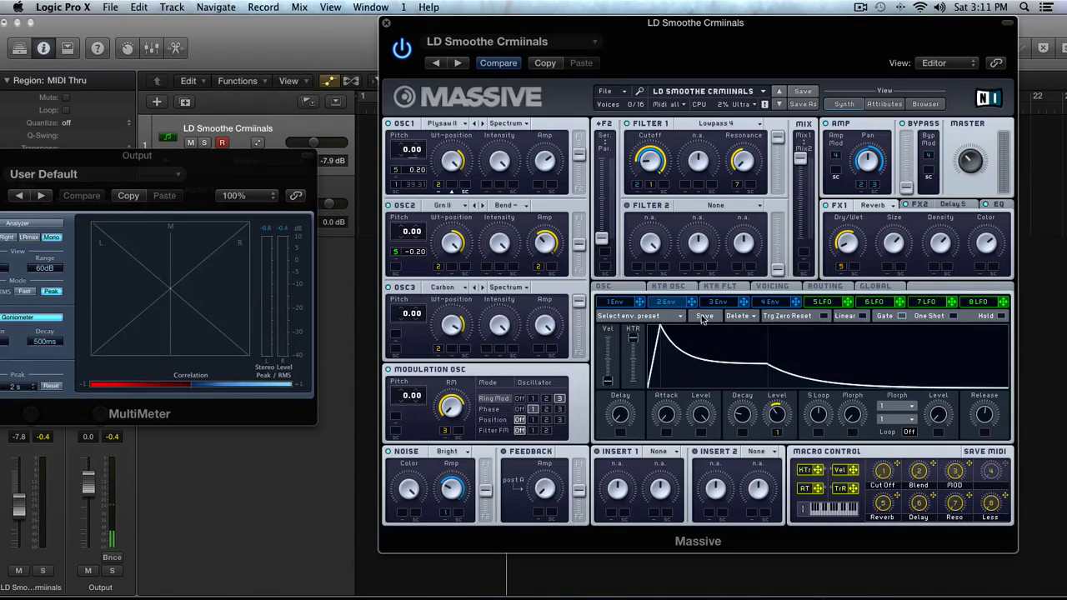
{"action": "left_click", "coordinate": [720, 302]}
{"action": "left_click", "coordinate": [672, 302]}
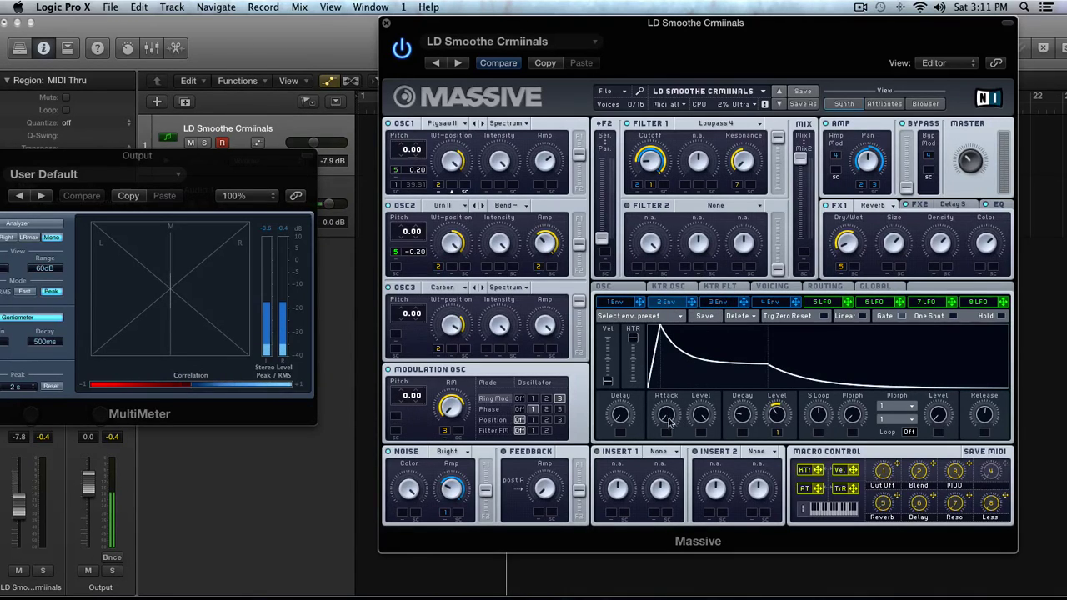
{"action": "left_click_drag", "start_coordinate": [666, 423], "coordinate": [666, 414]}
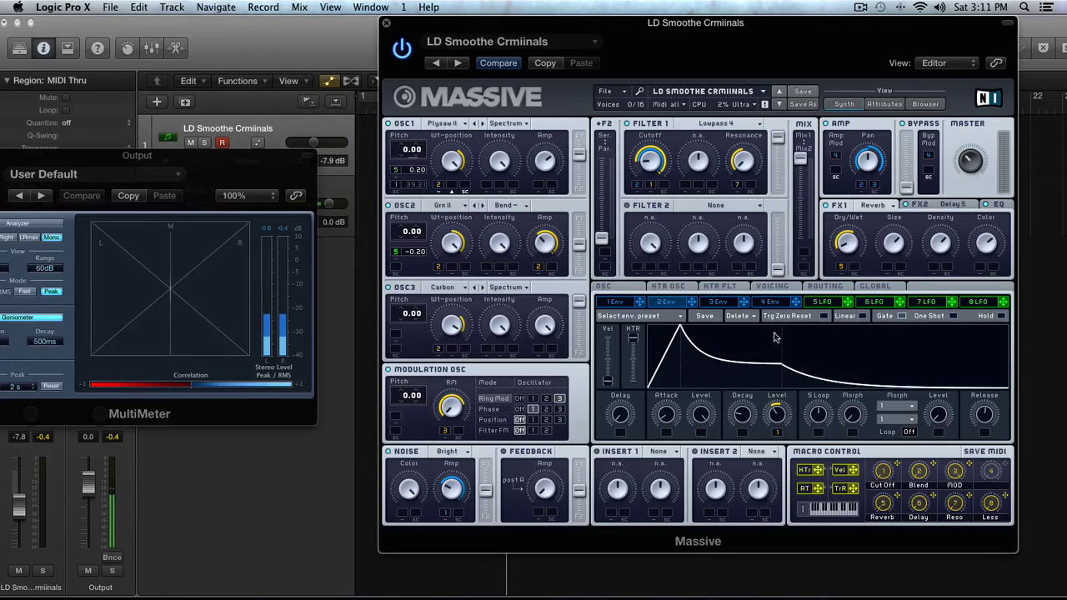
{"action": "left_click", "coordinate": [719, 305]}
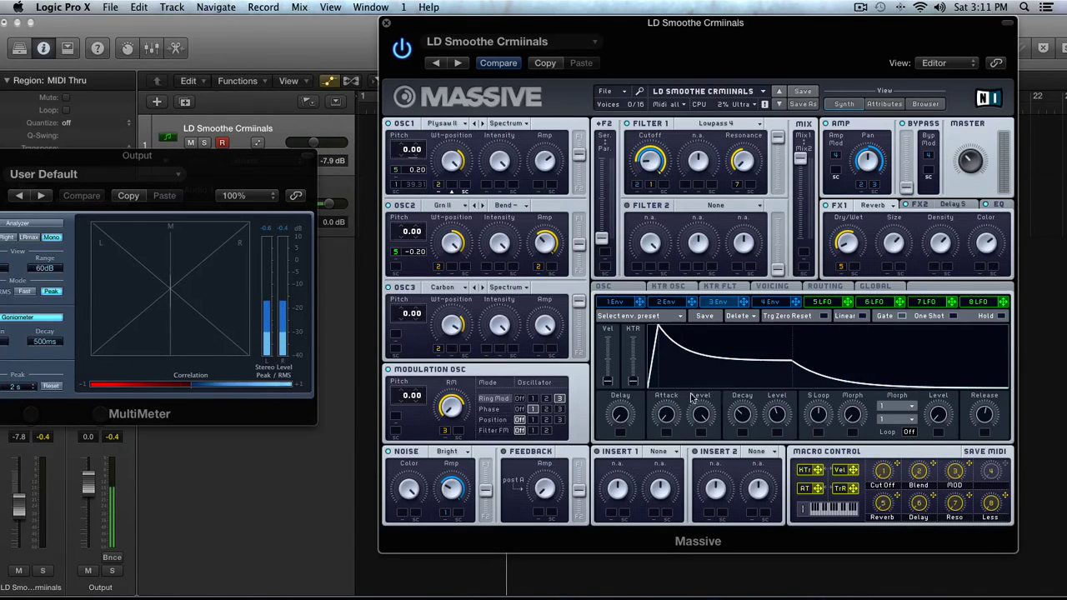
{"action": "left_click", "coordinate": [667, 304]}
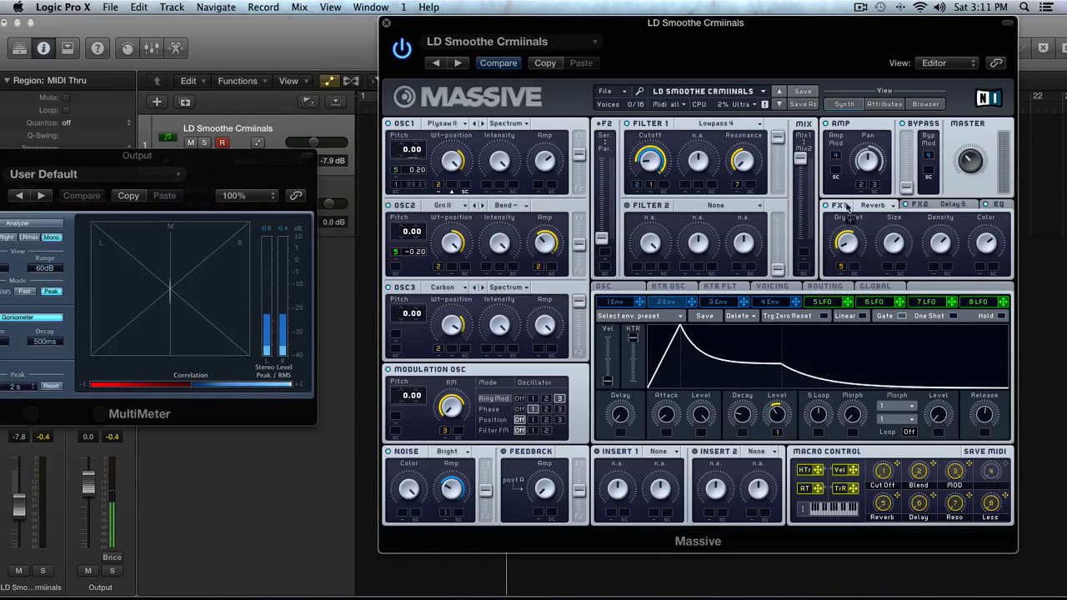
Drag the Amp Pan mod slot to set envelope 2's modulation amount.
{"action": "mouse_move", "coordinate": [863, 188]}
{"action": "left_mouse_down"}
{"action": "mouse_move", "coordinate": [864, 208]}
{"action": "mouse_move", "coordinate": [858, 193]}
{"action": "left_mouse_up"}
Show Massive's EQ settings, then return to envelope 1's sharp attack-spike curve.
{"action": "left_click", "coordinate": [996, 206]}
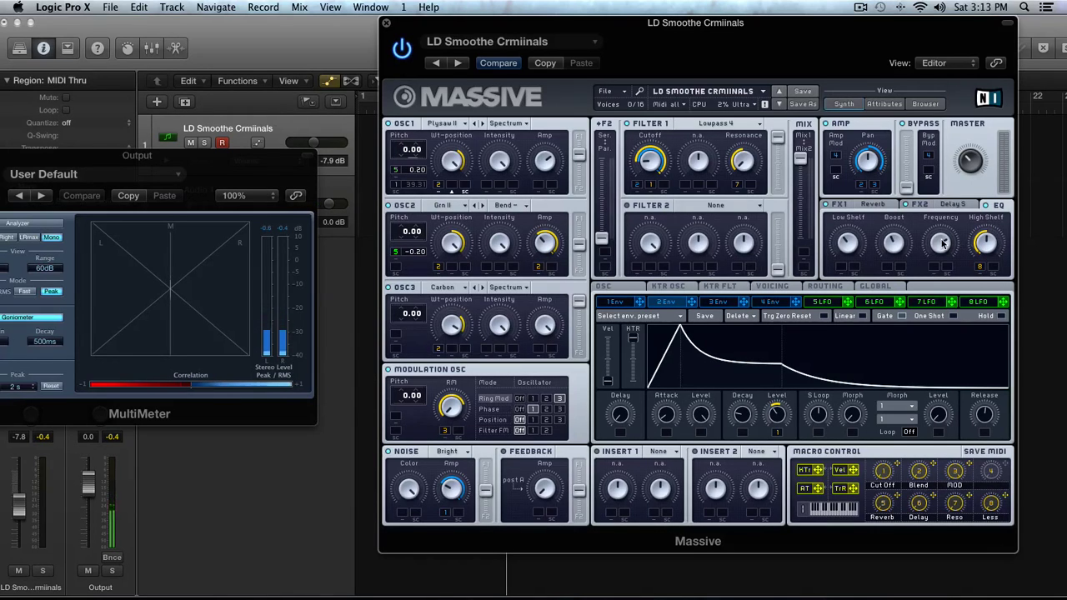
{"action": "left_click", "coordinate": [615, 303]}
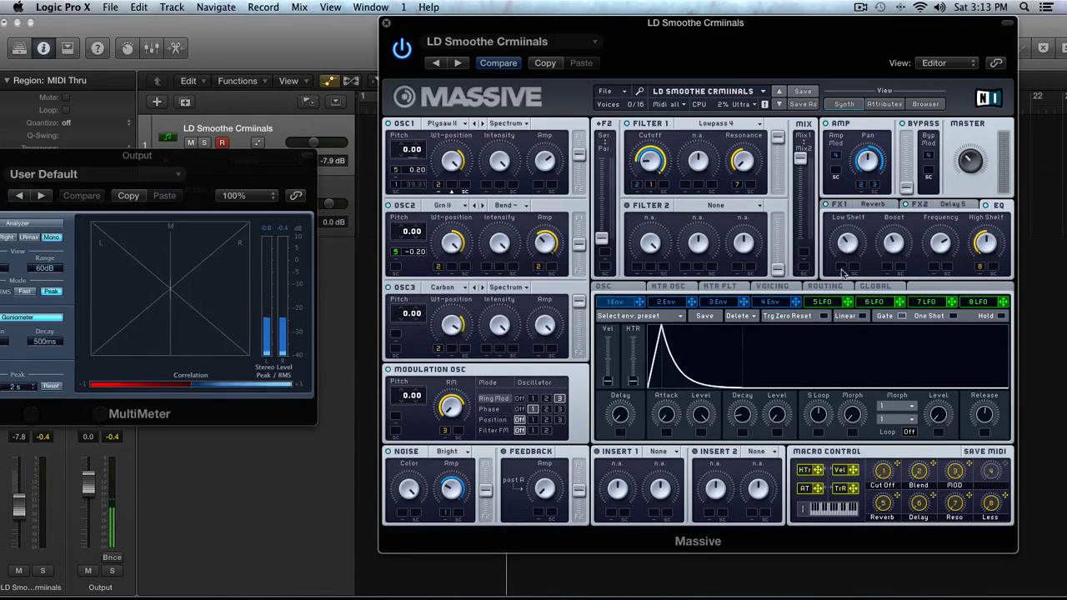